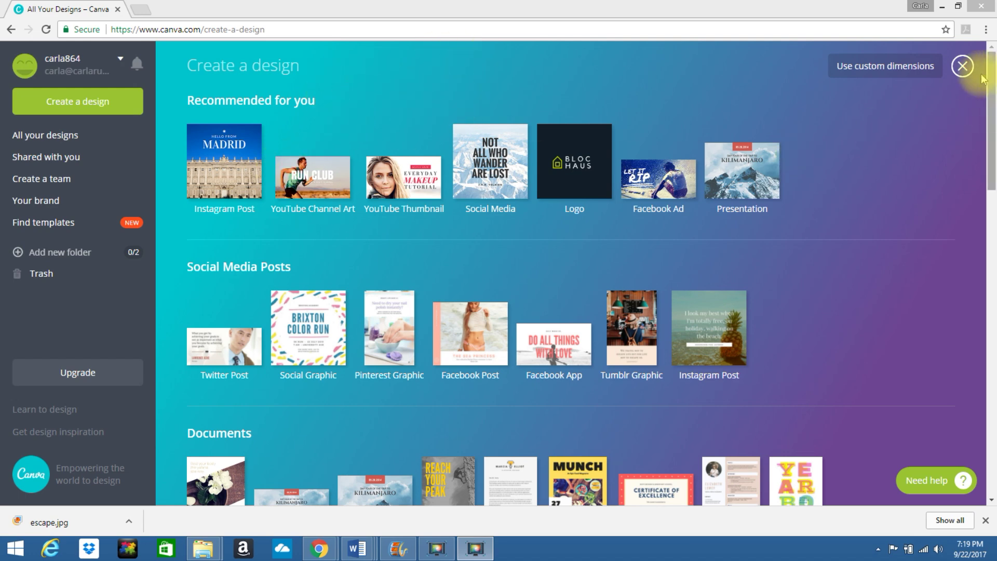
Step: Create a new Presentation (16:9) design from the Documents section
left_click_drag(990, 73, 993, 176)
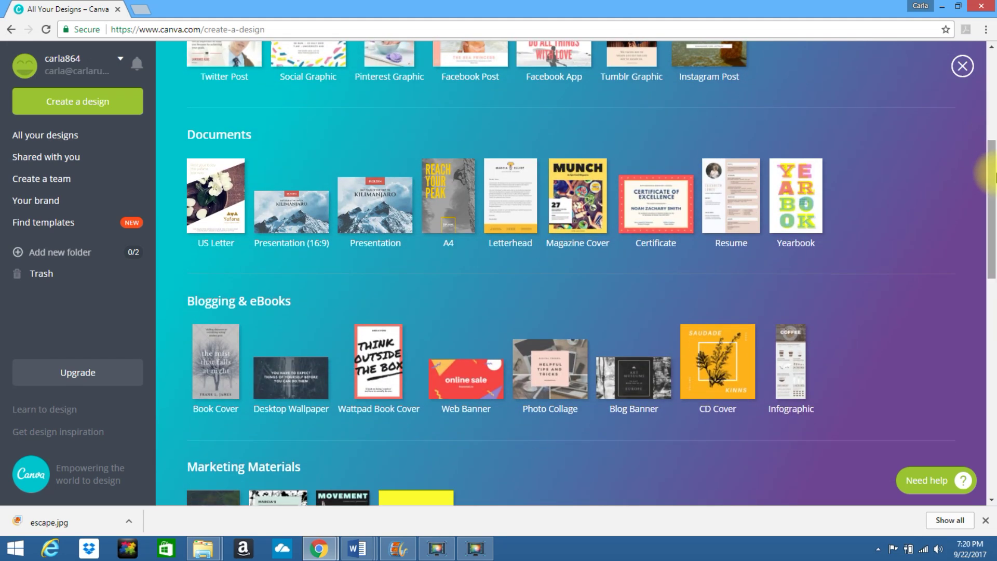
left_click(293, 238)
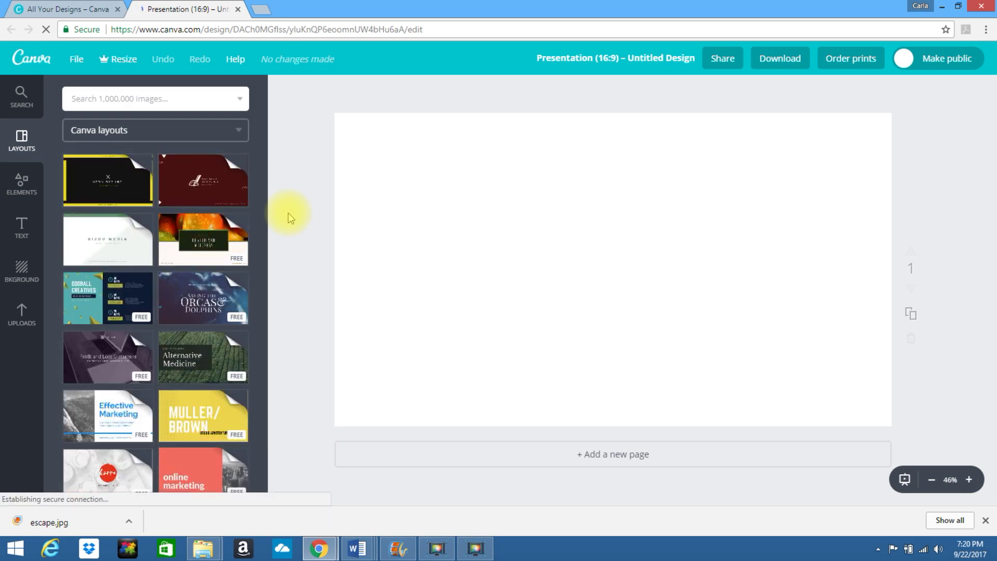
Step: Fill the blank slide with the Effective Marketing layout's title page
left_click(264, 170)
left_click_drag(264, 170, 263, 237)
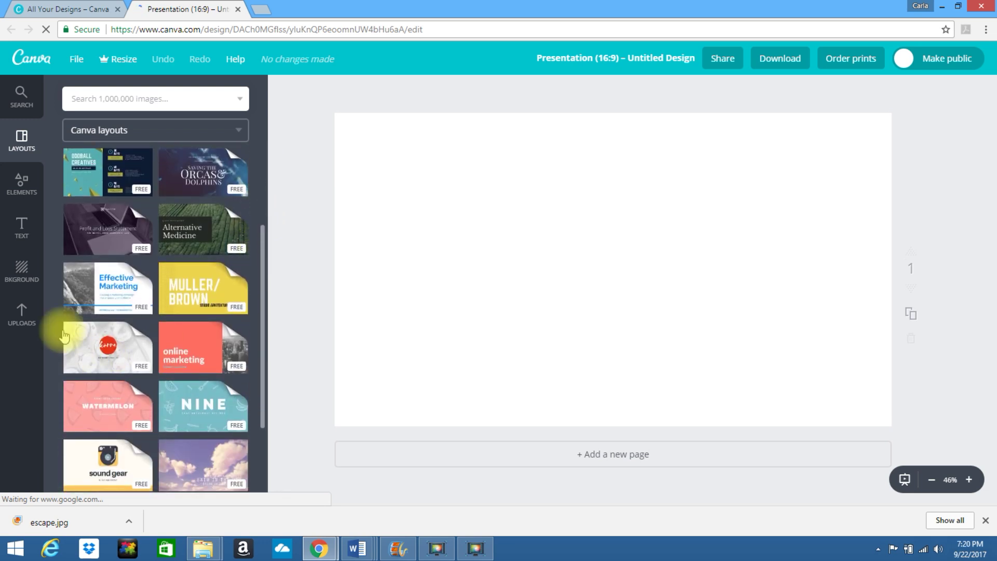
left_click(107, 281)
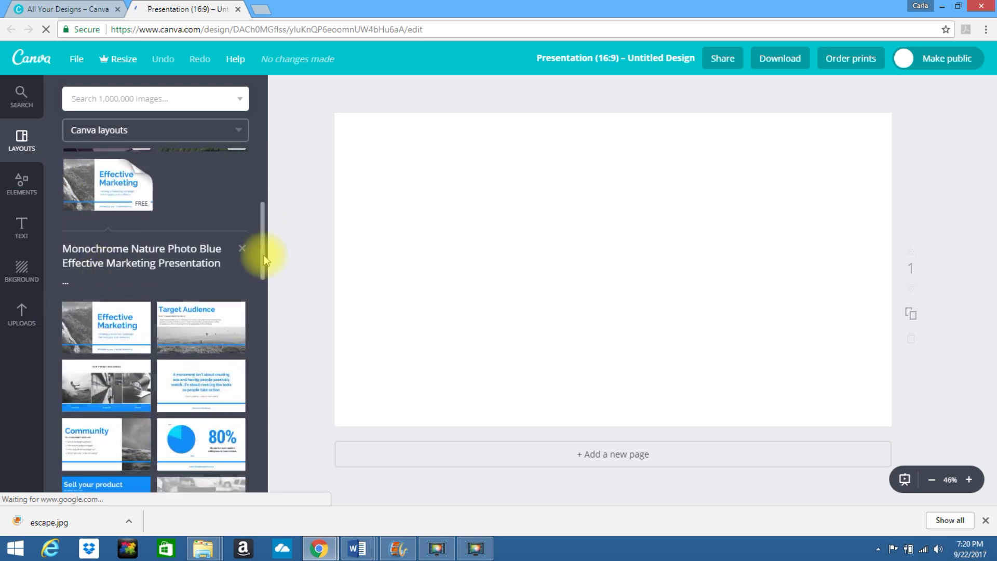
left_click_drag(264, 255, 263, 285)
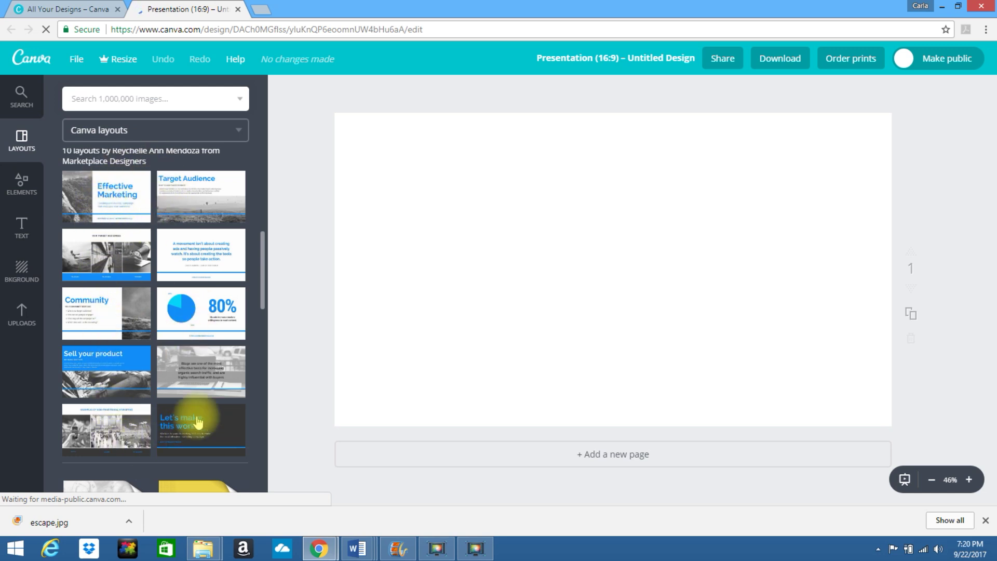
left_click(99, 198)
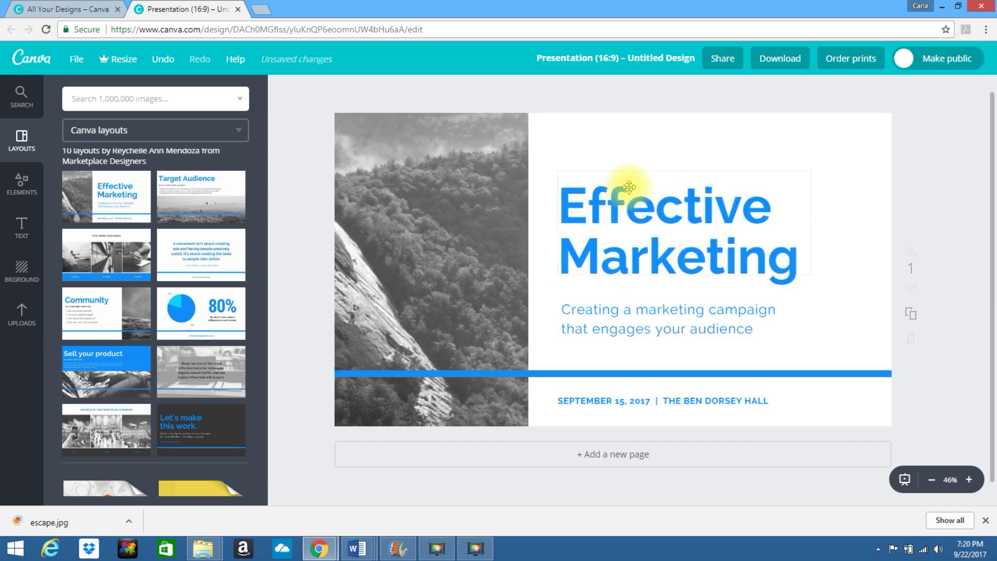
left_click(655, 204)
Step: Replace THE BEN DORSEY HALL in the date line with NEW ONLINE YOU
double_click(656, 205)
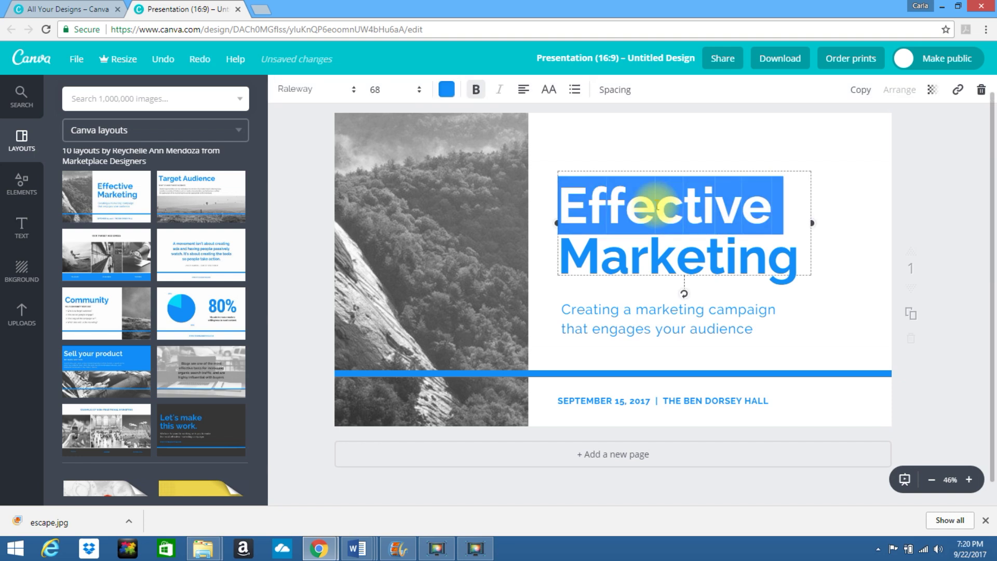
left_click(657, 205)
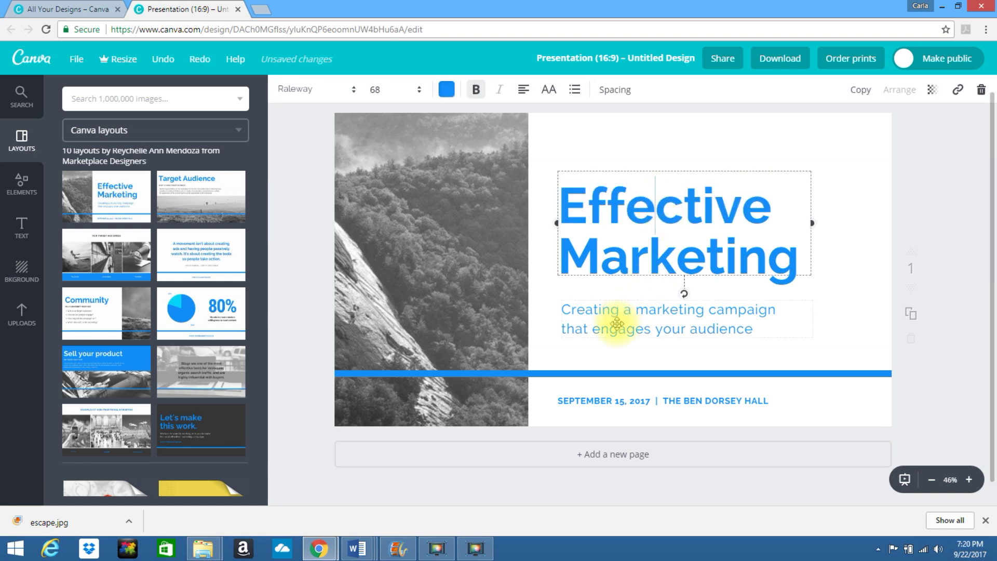
left_click(671, 403)
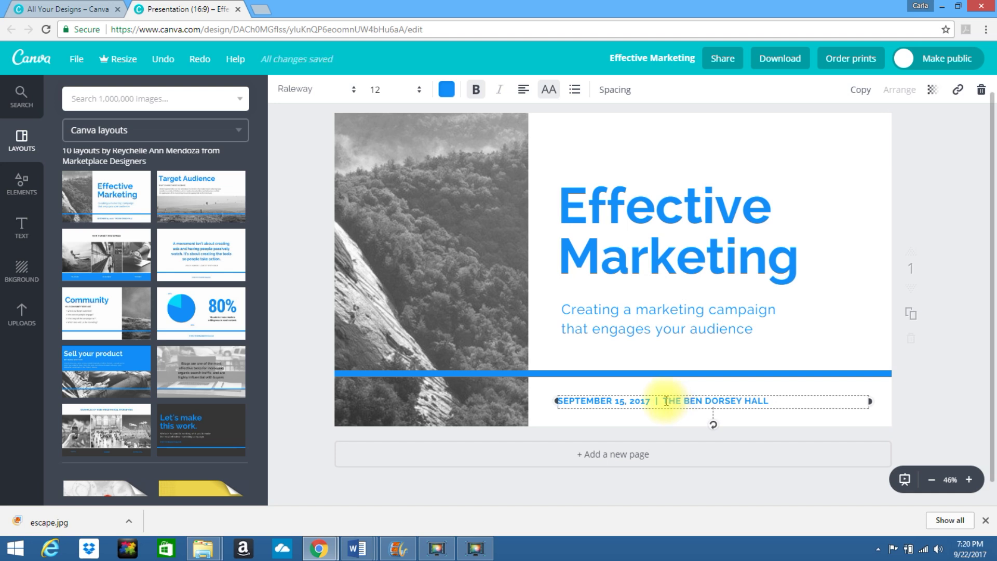
left_click_drag(668, 401, 775, 405)
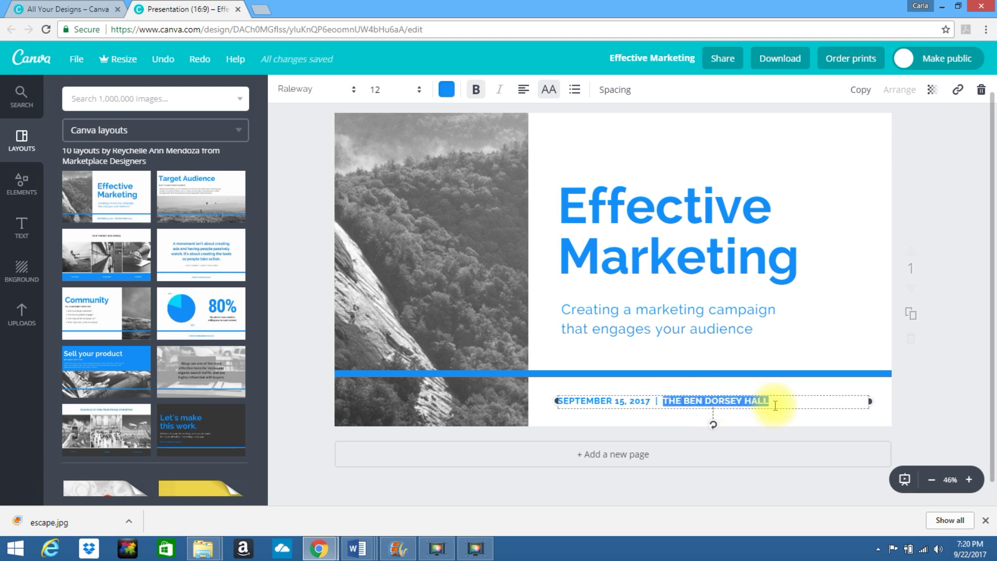
type("NEW ONLIN")
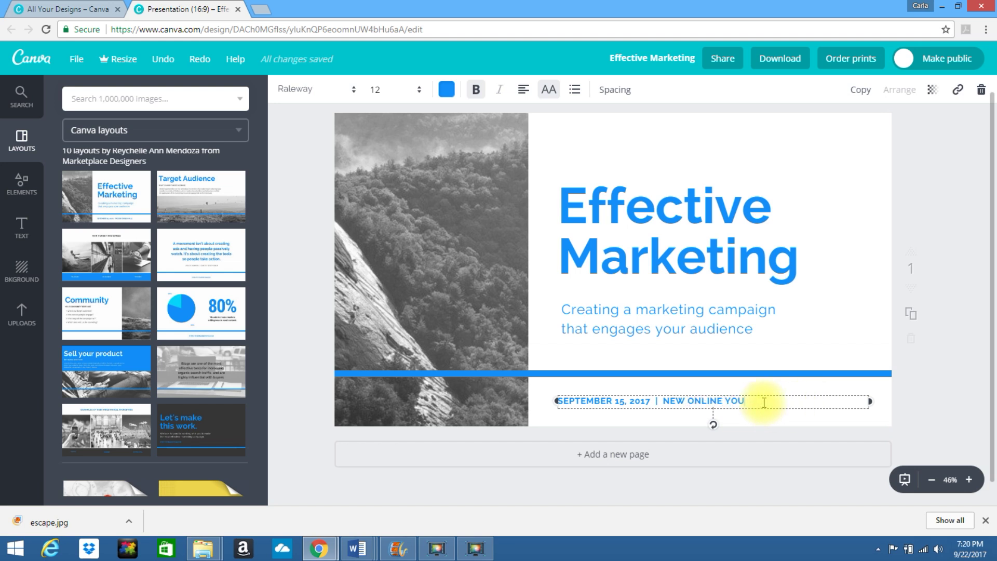
left_click_drag(758, 403, 664, 402)
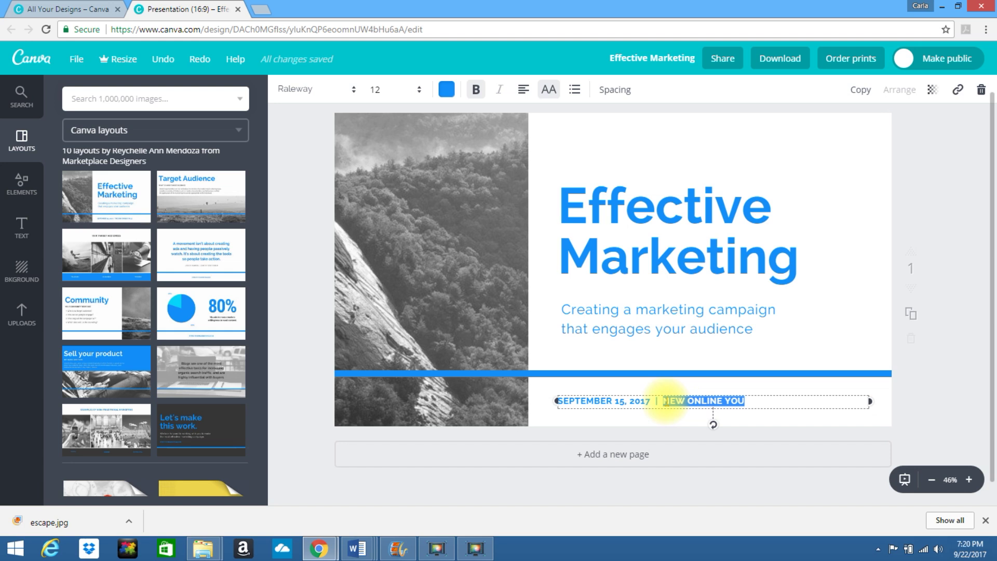
left_click(958, 93)
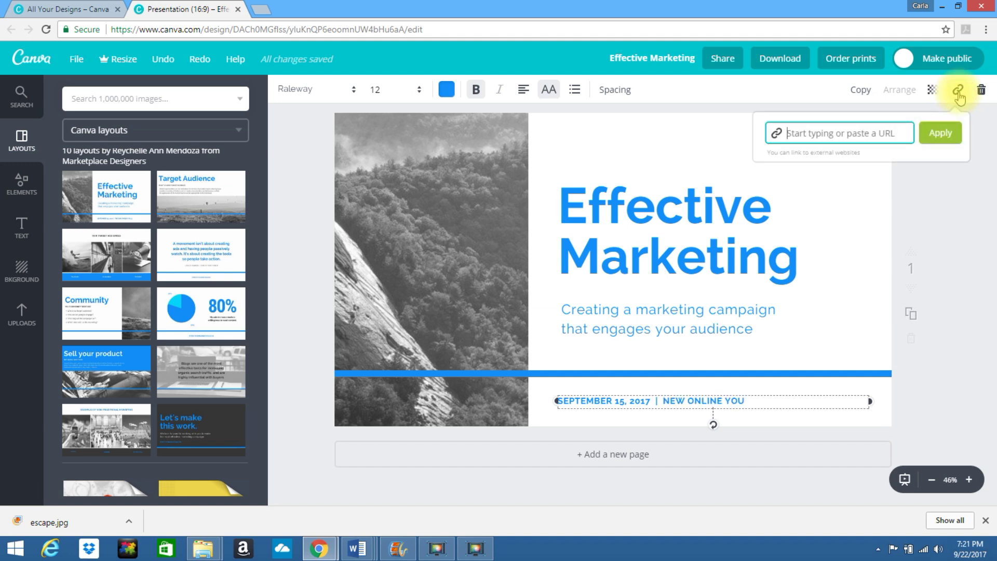
type("h")
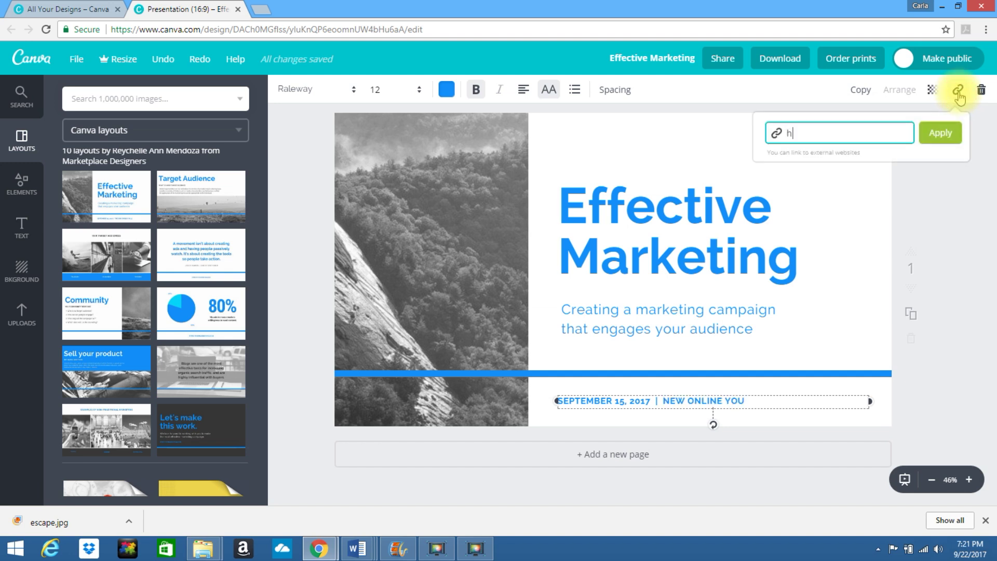
type("ttps://n")
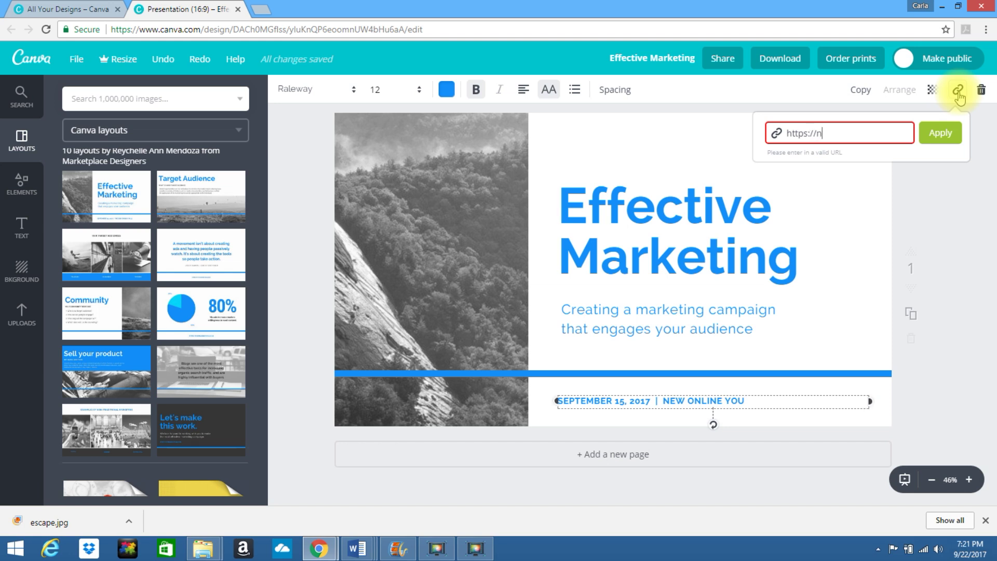
type("ewonlineyou.com")
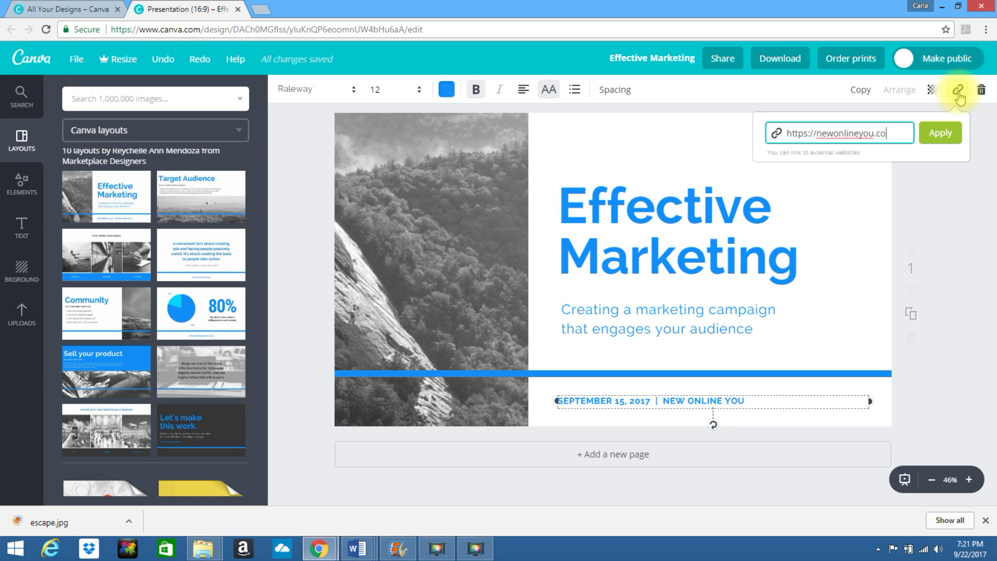
left_click(941, 134)
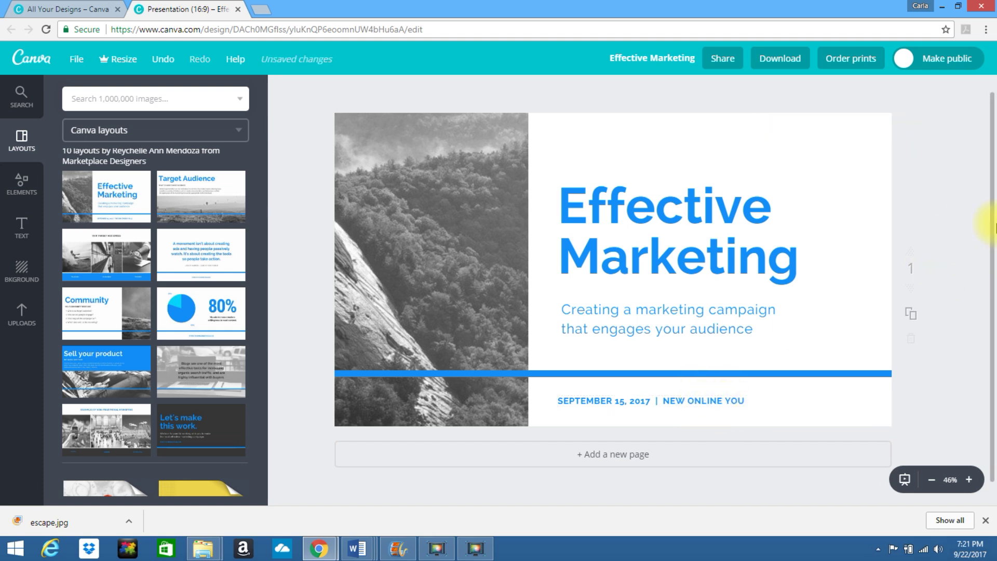
left_click(606, 457)
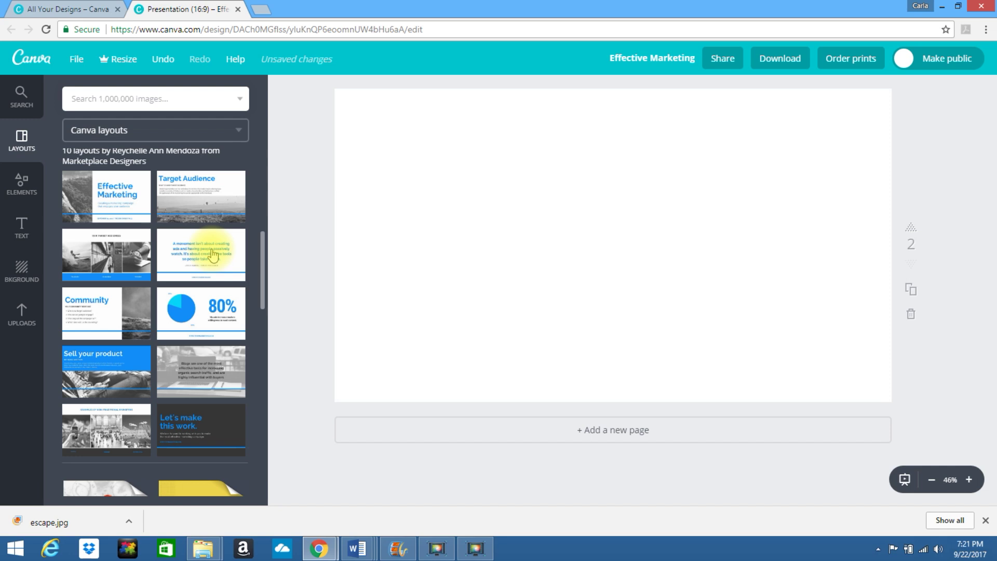
Step: Apply the quote layout to page two and change its footer address to NEWONLINEYOU.COM
left_click(212, 253)
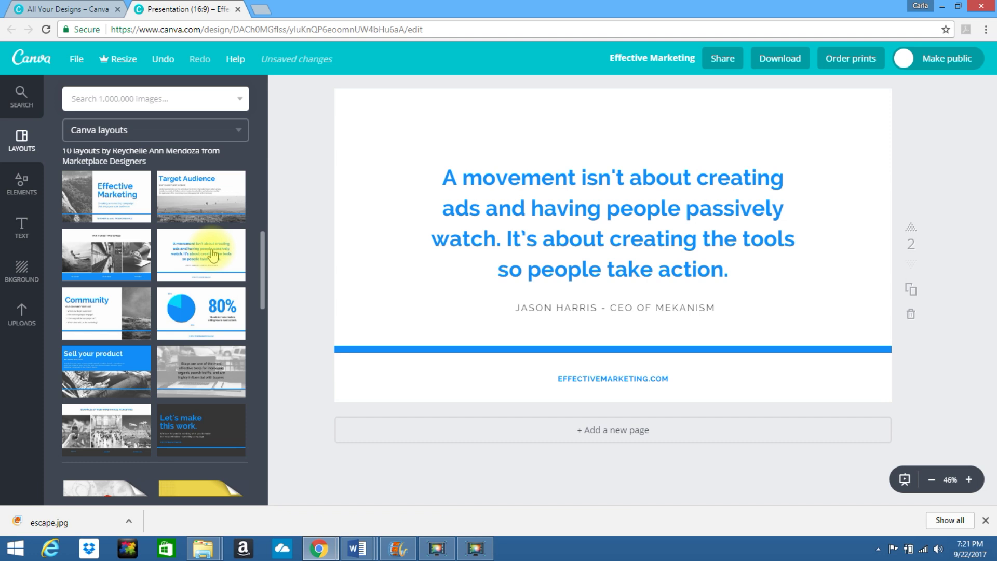
double_click(611, 380)
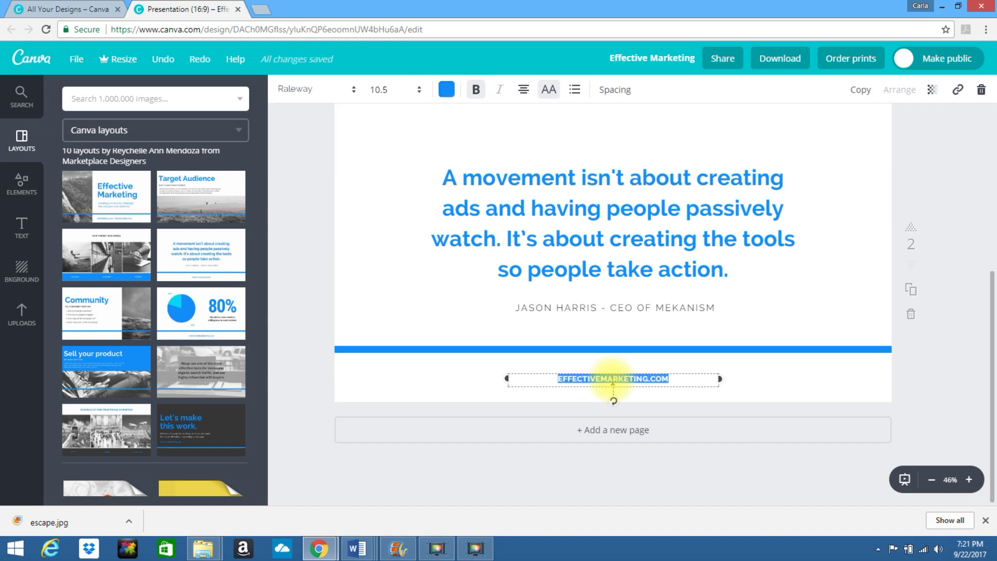
type("NEWONLINE")
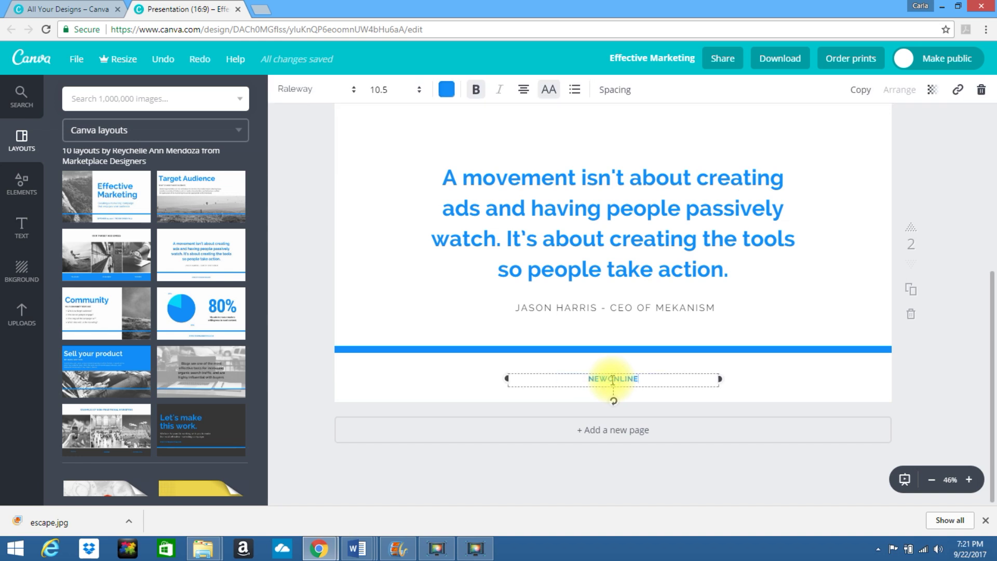
type("YOU.COM")
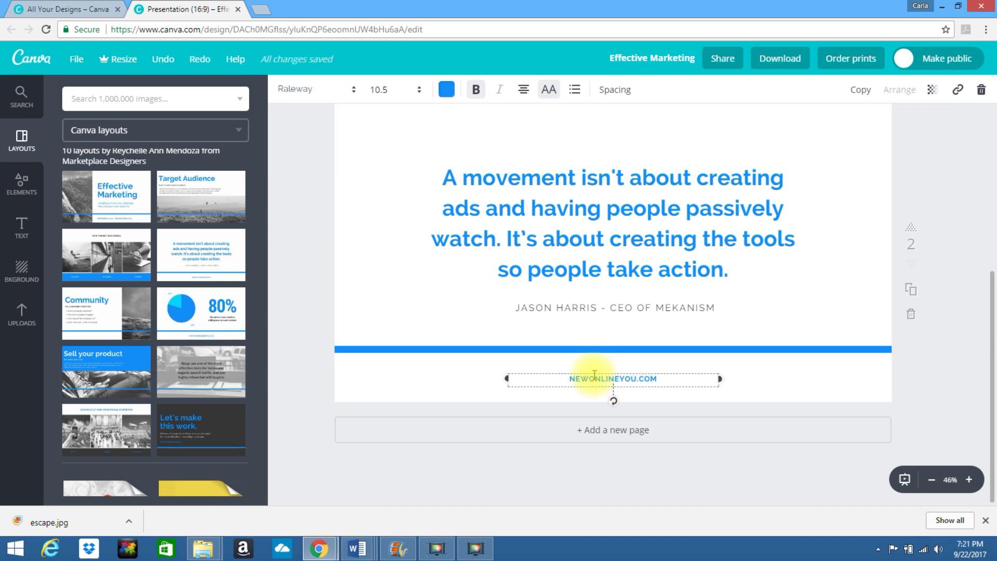
left_click(567, 378)
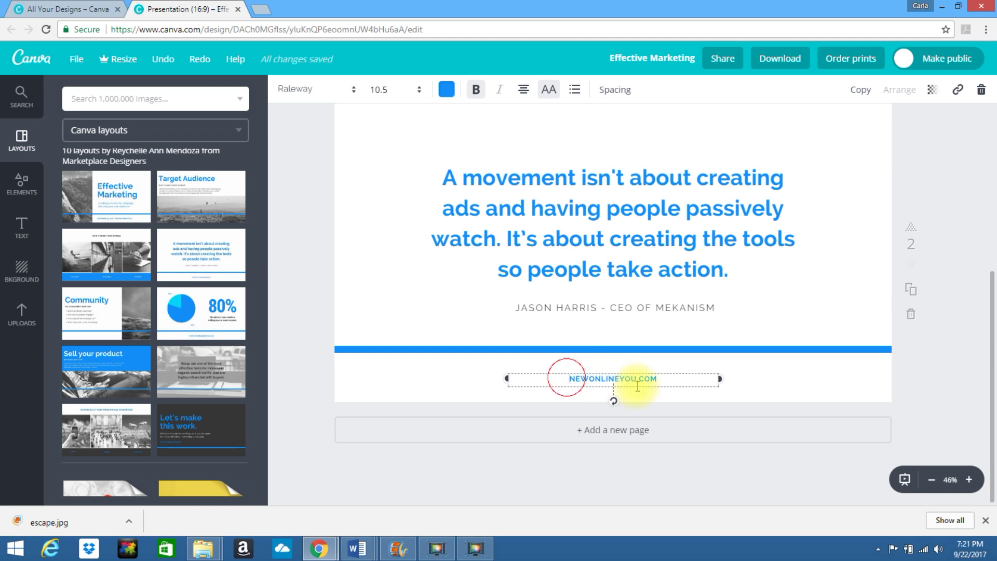
triple_click(665, 378)
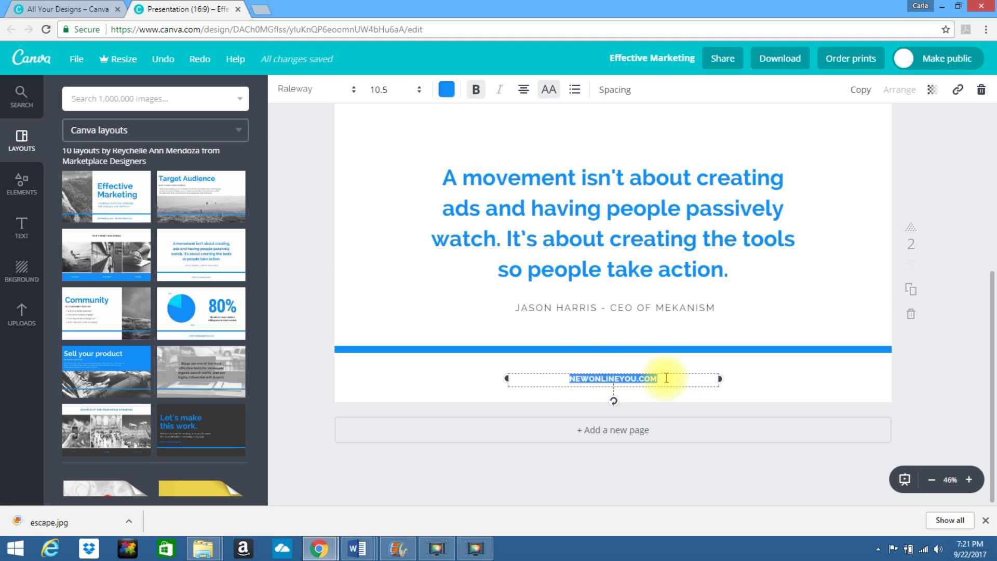
left_click(959, 93)
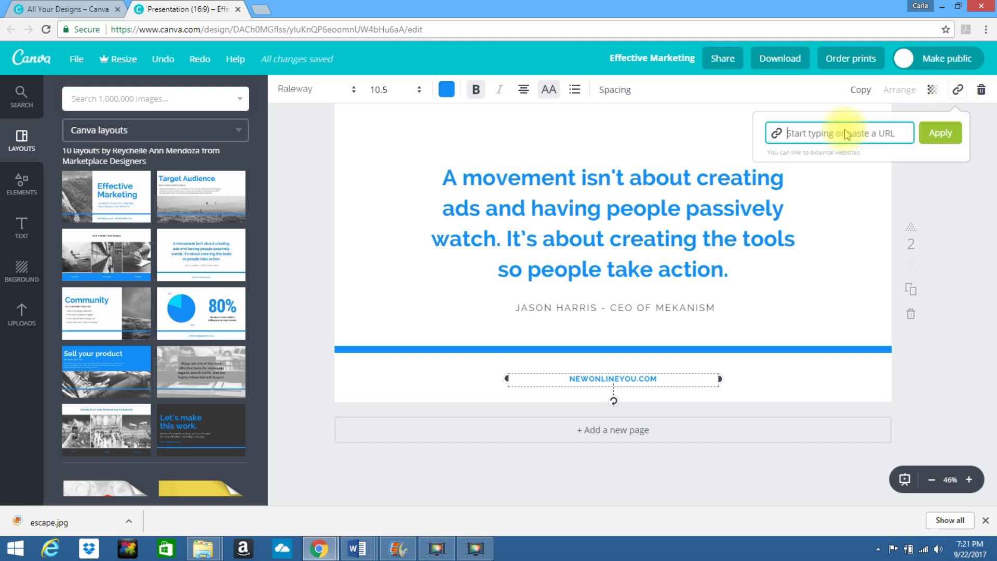
type("ht")
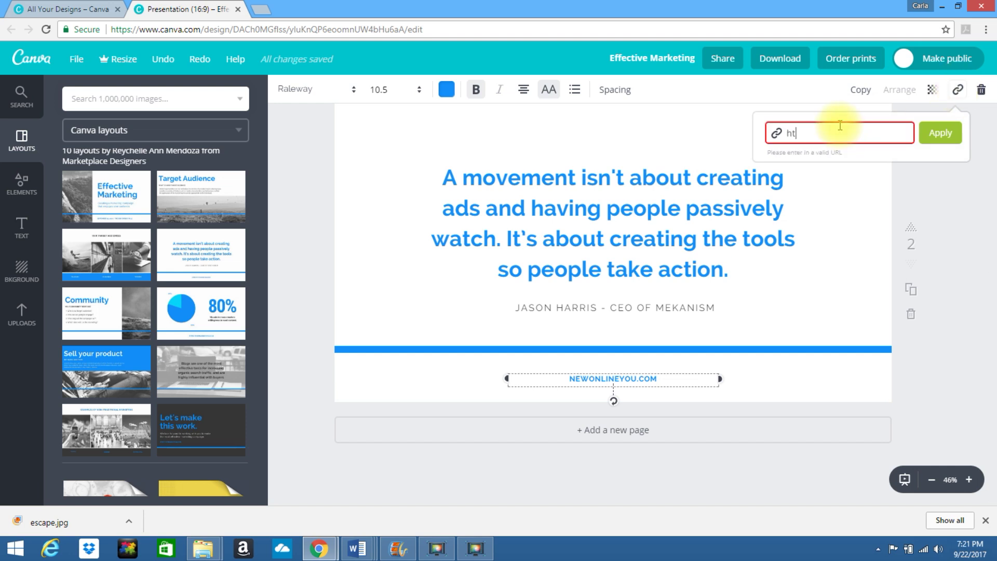
type("tps://newonlineyou.com")
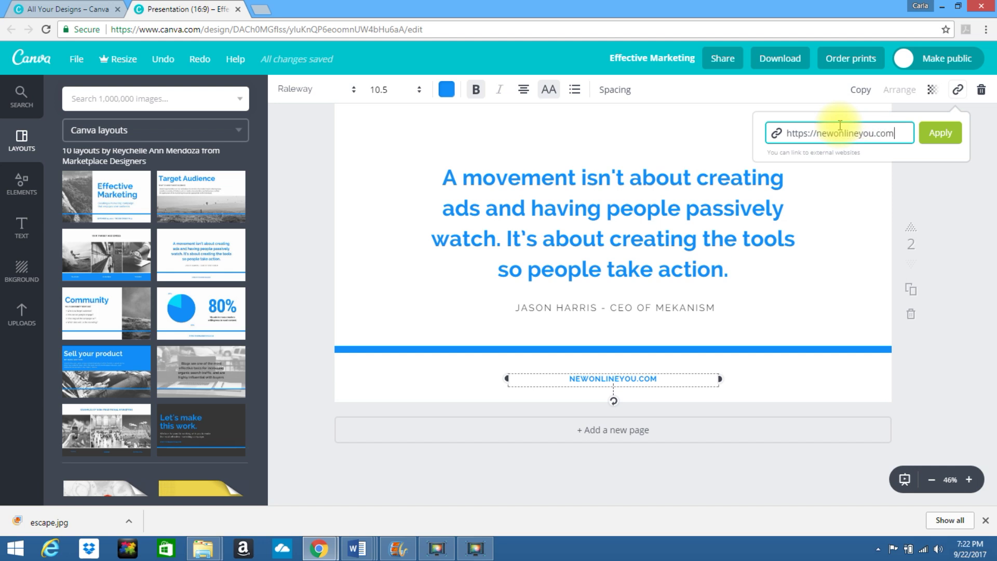
left_click(944, 142)
left_click(586, 390)
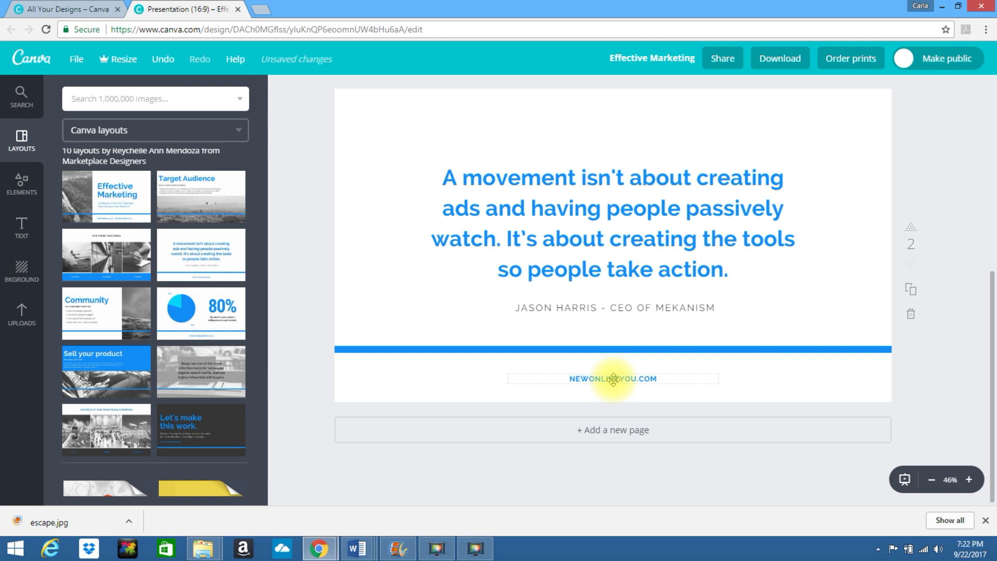
Step: Leave the presentation without saving and create a new YouTube Thumbnail design
left_click(237, 10)
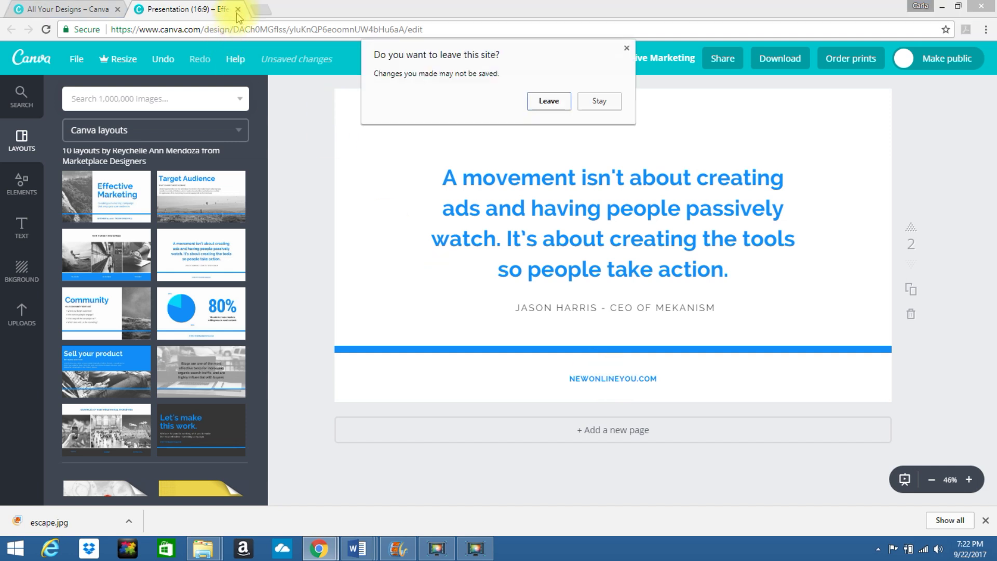
left_click(549, 102)
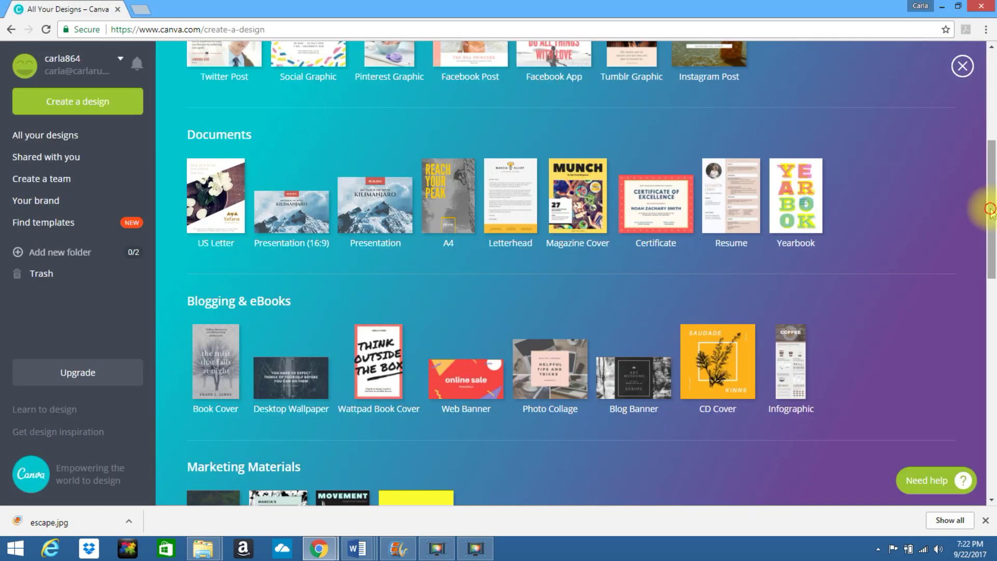
left_click_drag(991, 208, 991, 133)
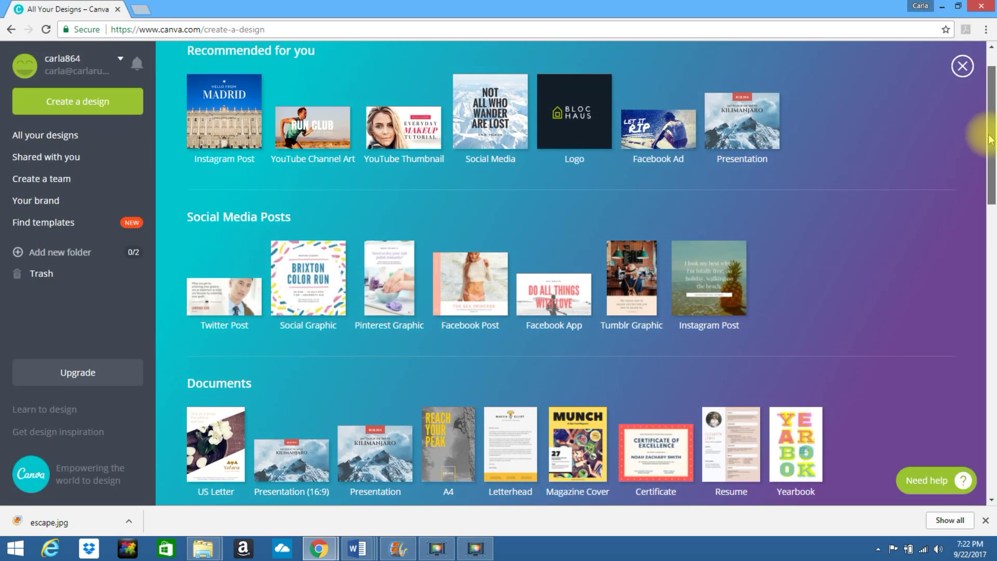
left_click(399, 134)
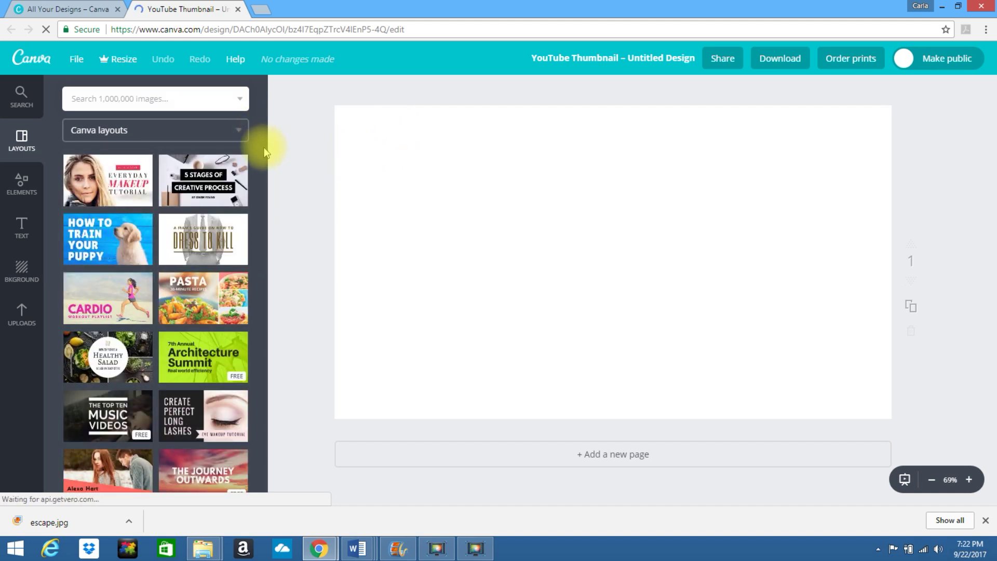
Step: Try the Music Videos layout, then swap in the Everyday Makeup Tutorial layout instead
left_click_drag(260, 164, 257, 243)
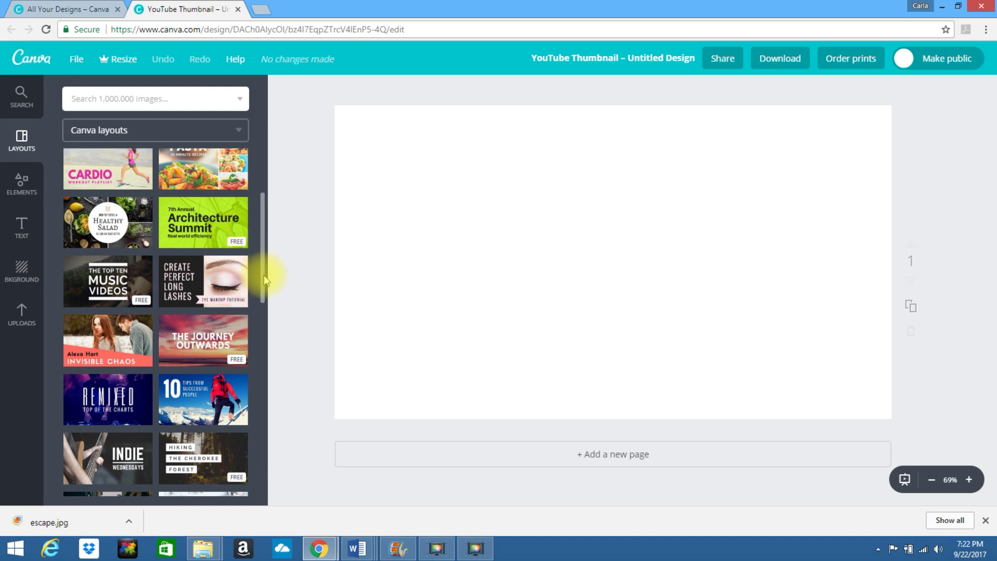
mouse_move(265, 280)
left_mouse_down()
mouse_move(260, 211)
mouse_move(262, 290)
left_mouse_up()
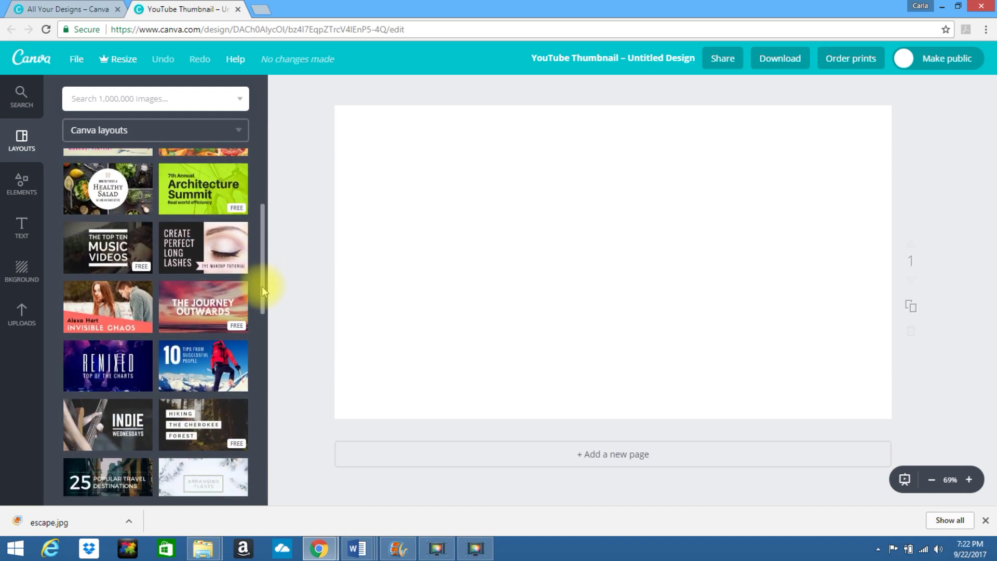
mouse_move(216, 205)
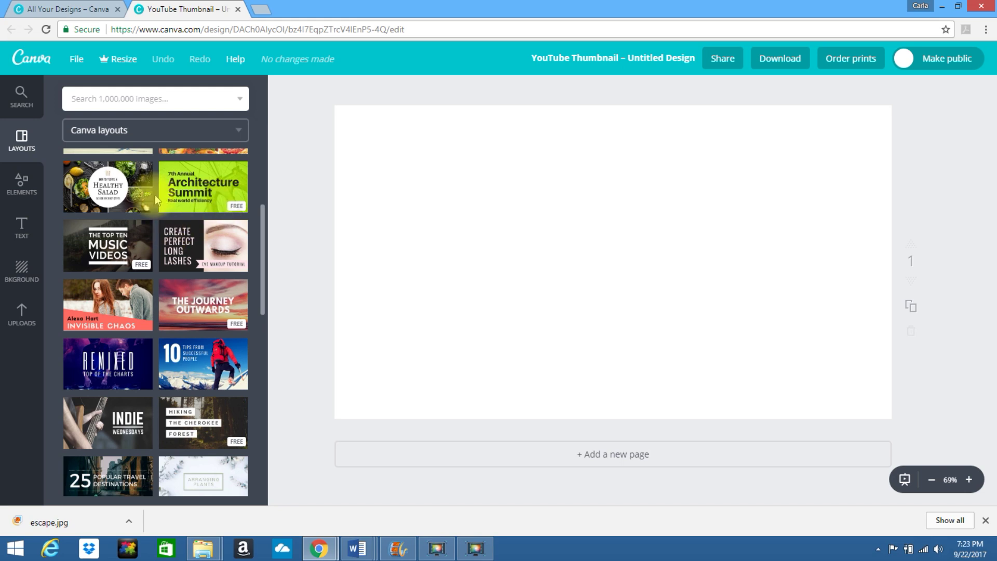
left_click(96, 254)
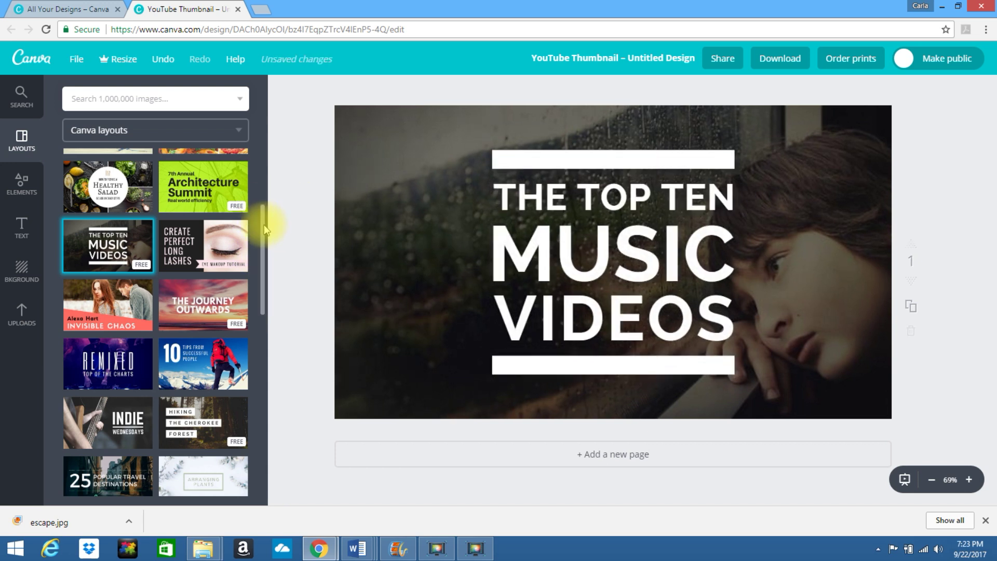
scroll(264, 192, "up", 2)
left_click_drag(264, 192, 264, 164)
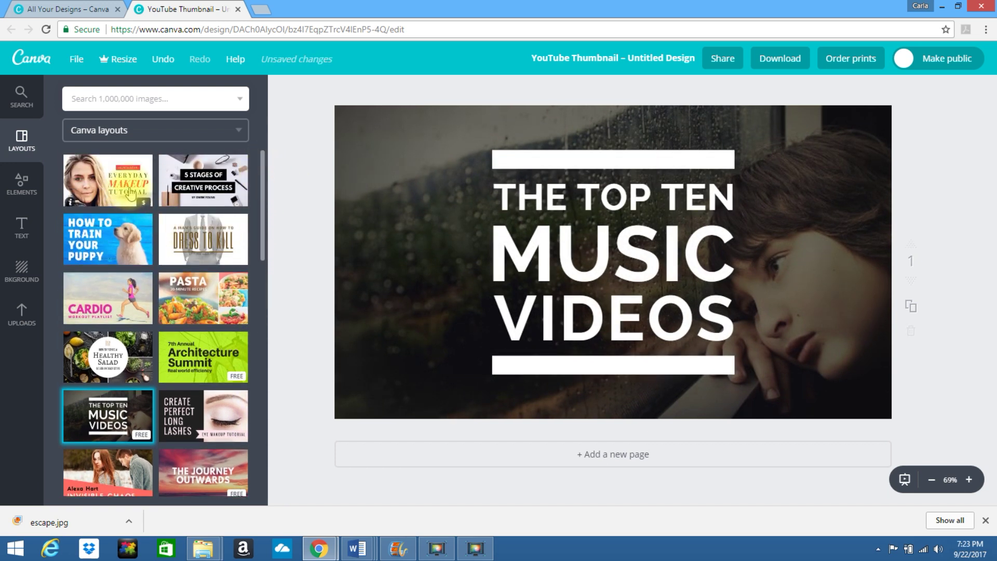
left_click(94, 190)
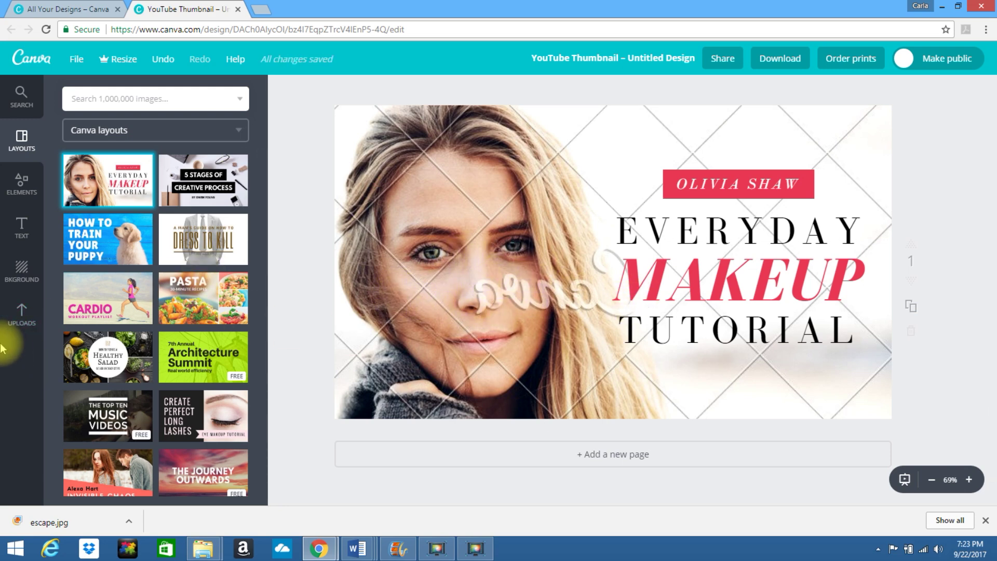
Step: Make the uploaded laptop-and-mouse desk photo the thumbnail's background image
left_click(19, 321)
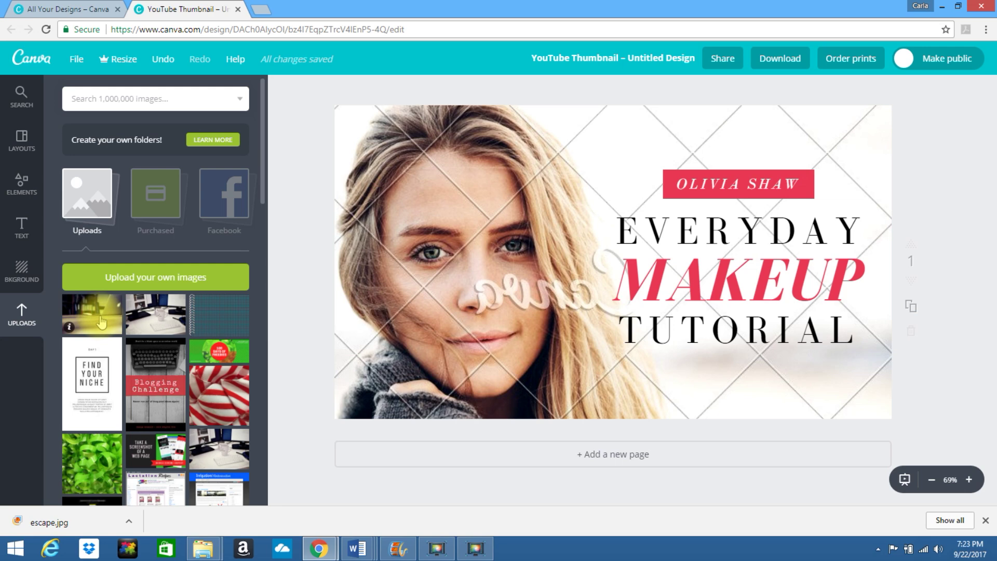
left_click(148, 285)
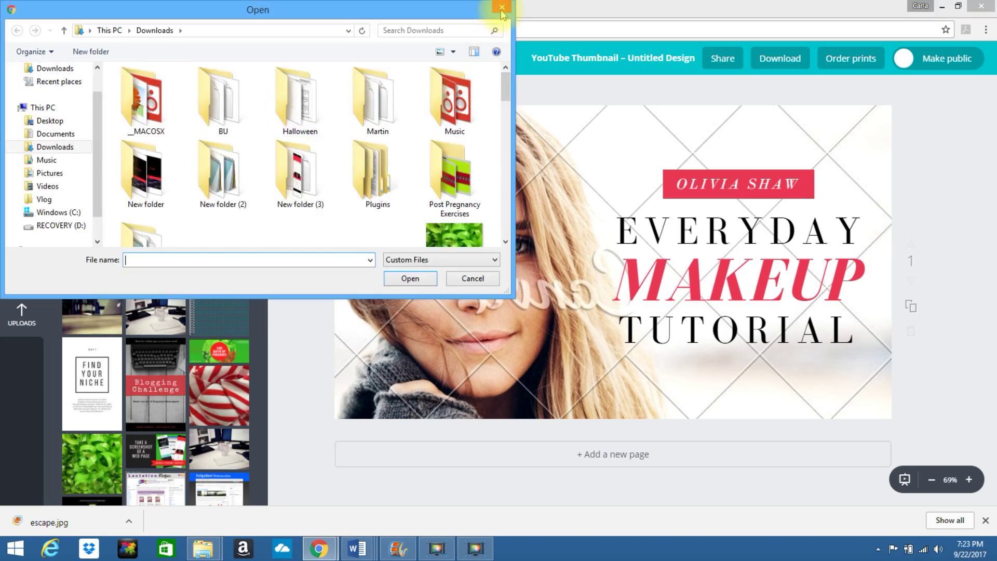
left_click(502, 7)
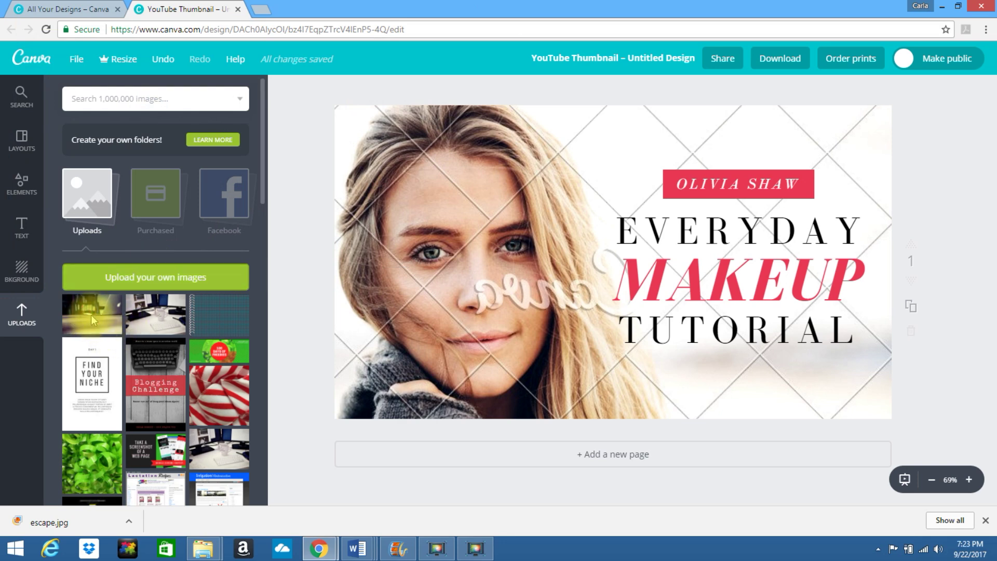
left_click(91, 314)
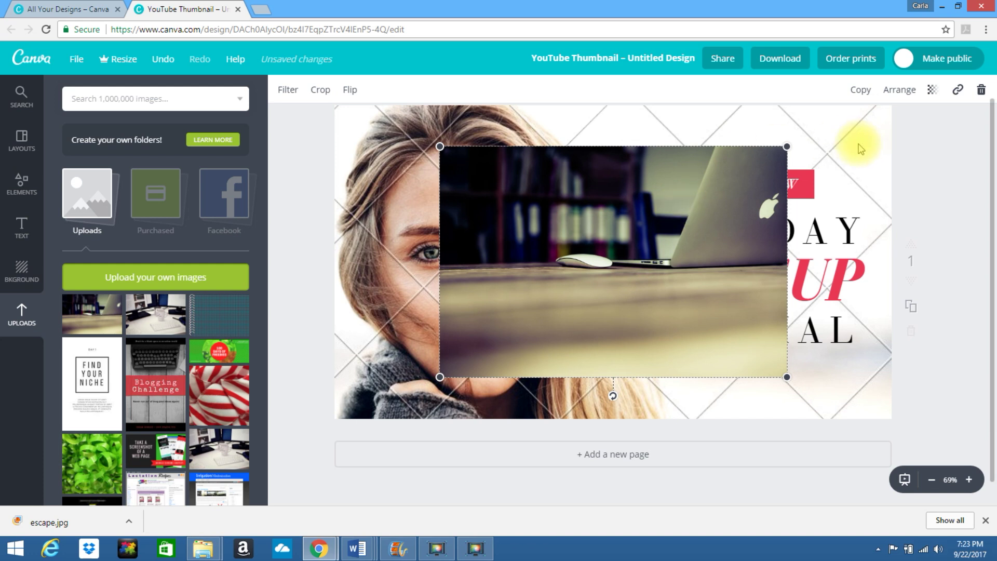
left_click(982, 94)
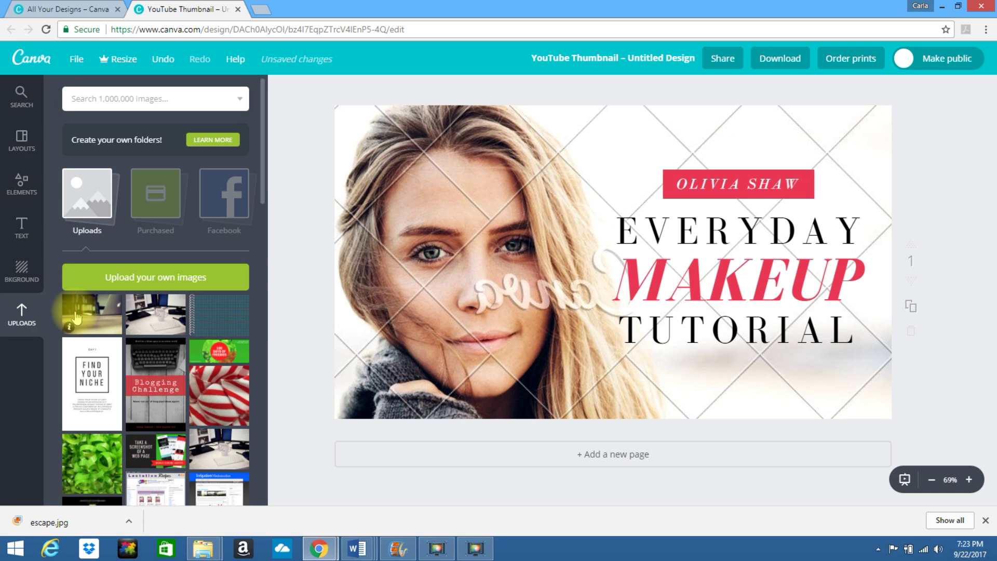
left_click_drag(81, 312, 424, 290)
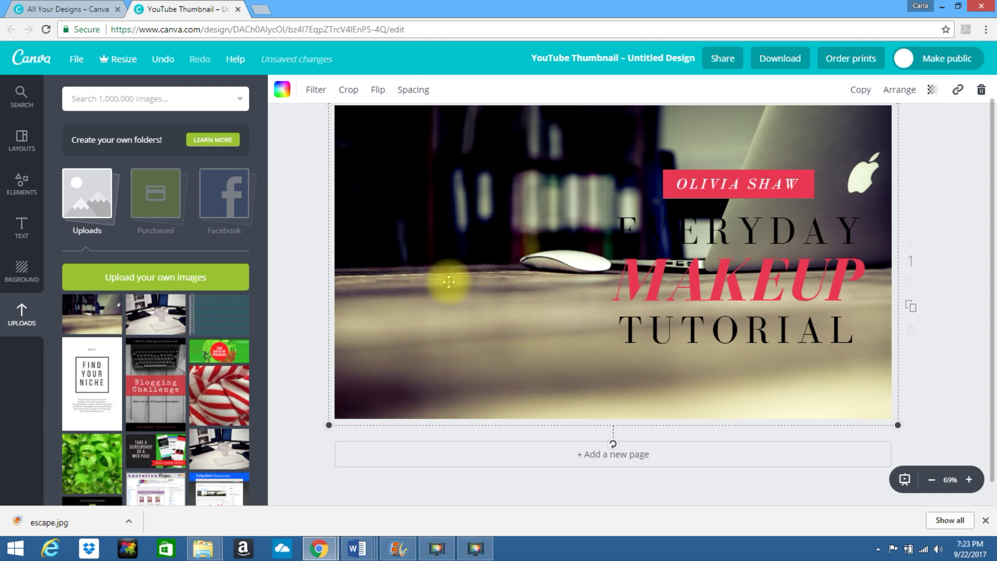
key("Escape")
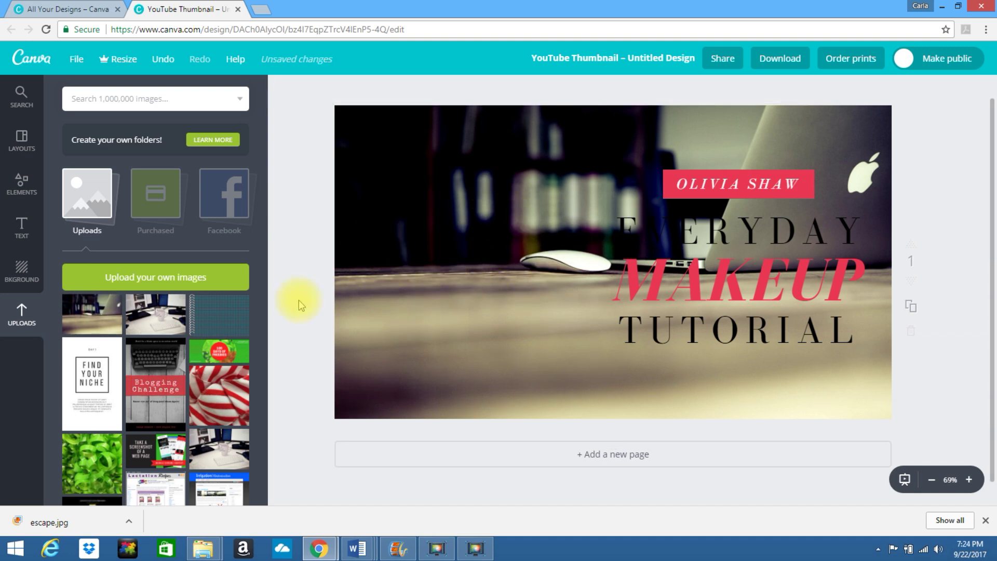
Step: Leave the thumbnail unsaved and start an Instagram Post with the pumpkin spice layout
left_click(238, 9)
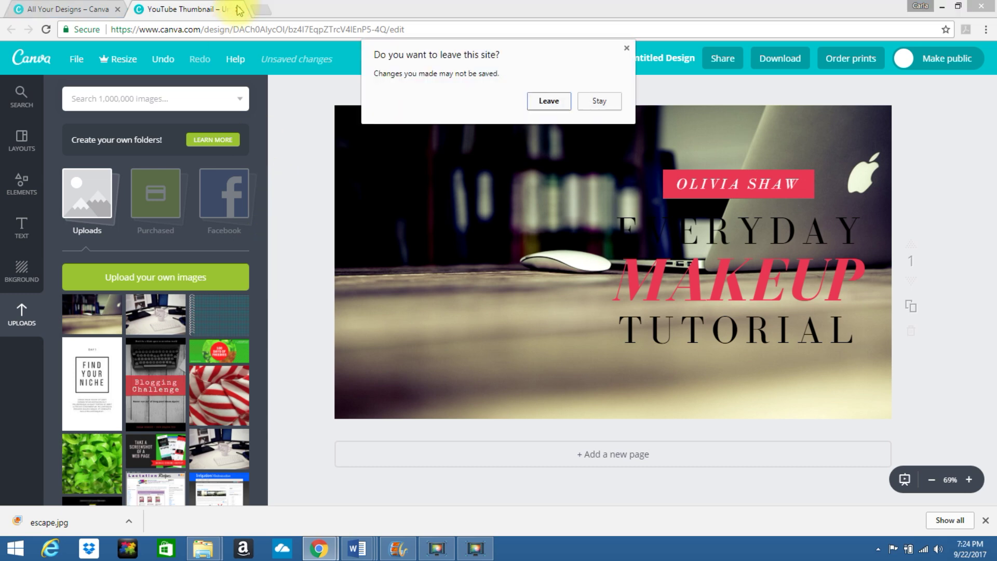
left_click(548, 103)
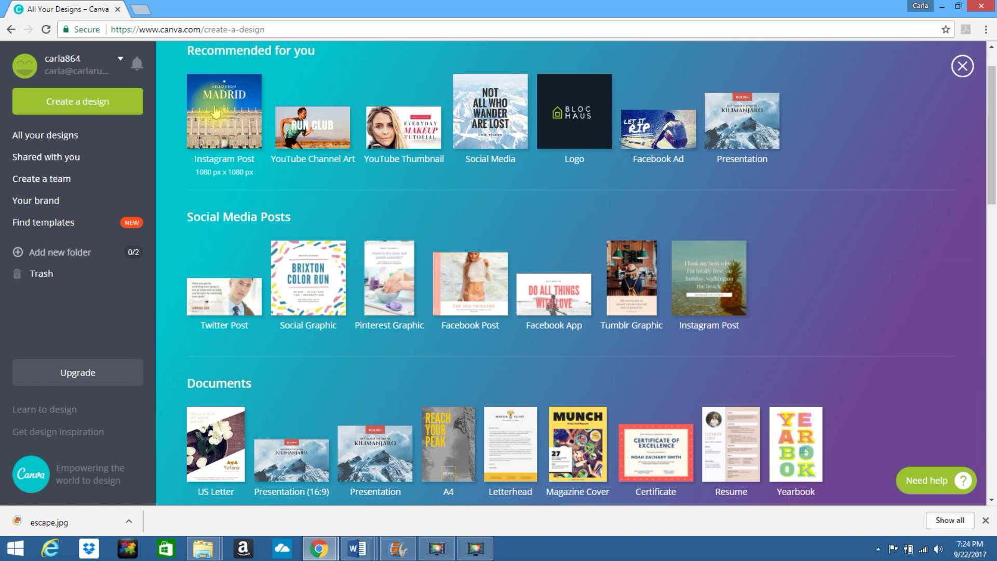
left_click(227, 126)
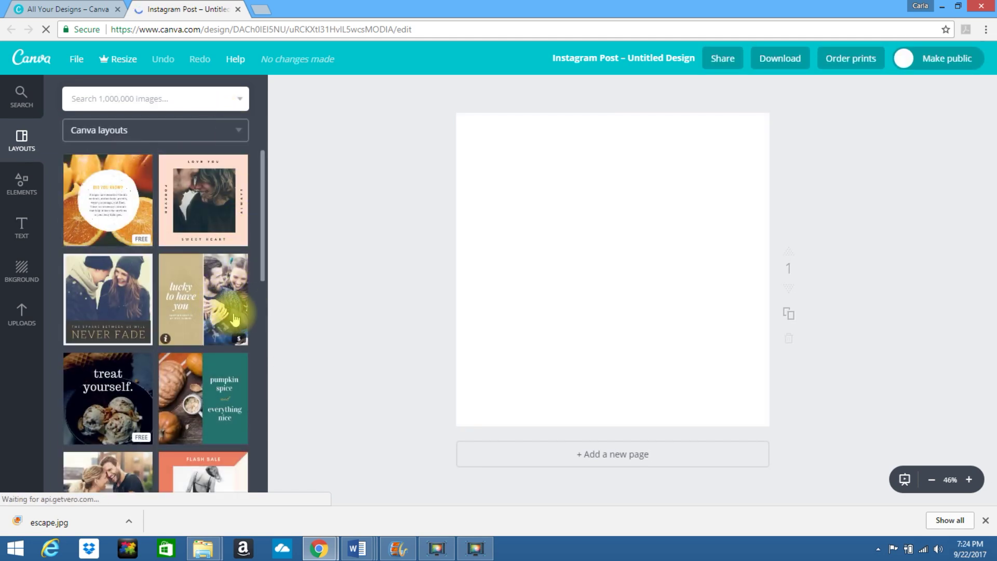
left_click(192, 390)
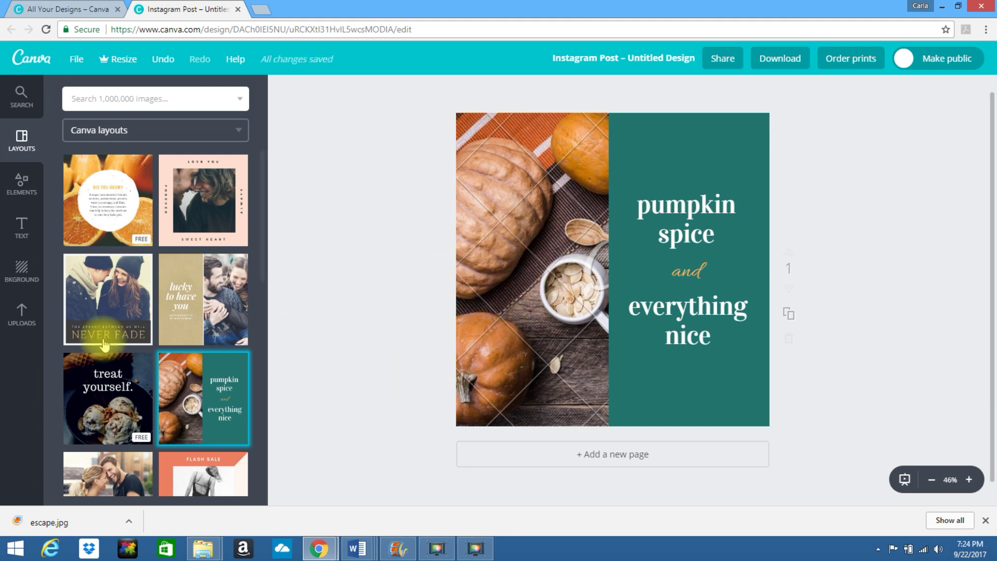
left_click(23, 318)
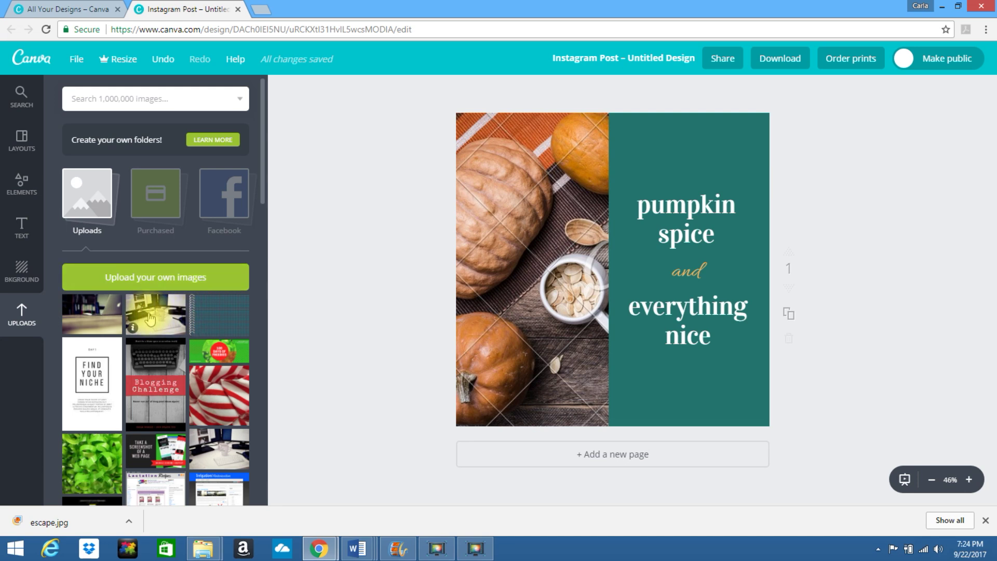
Step: Replace the post's pumpkin photo with the uploaded desk photo
left_click(92, 315)
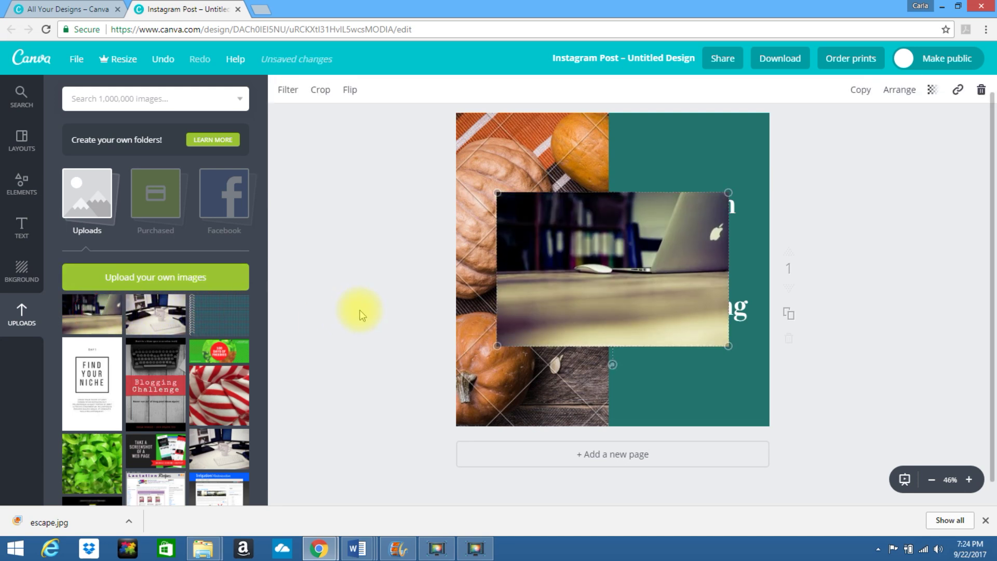
left_click(983, 89)
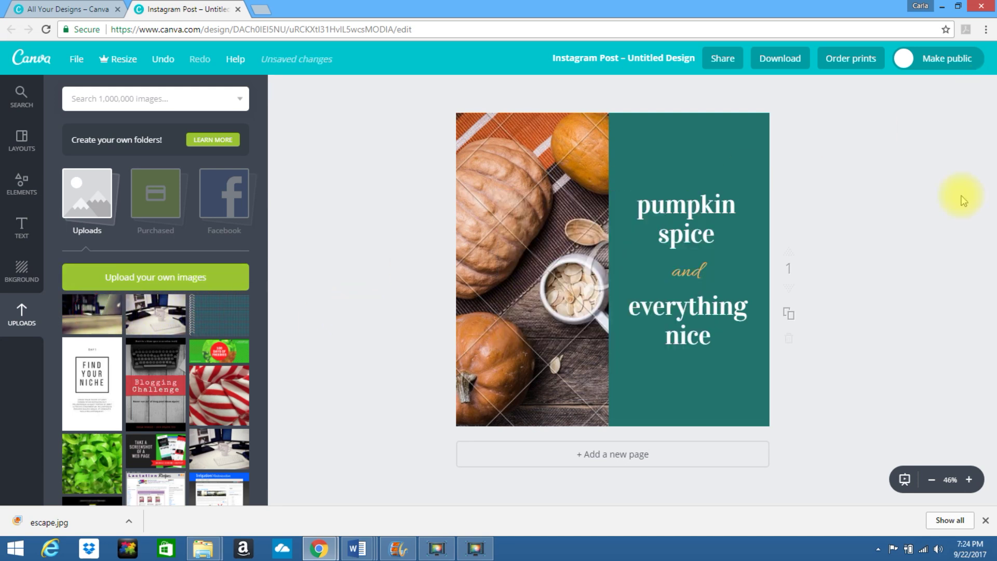
left_click_drag(92, 315, 462, 305)
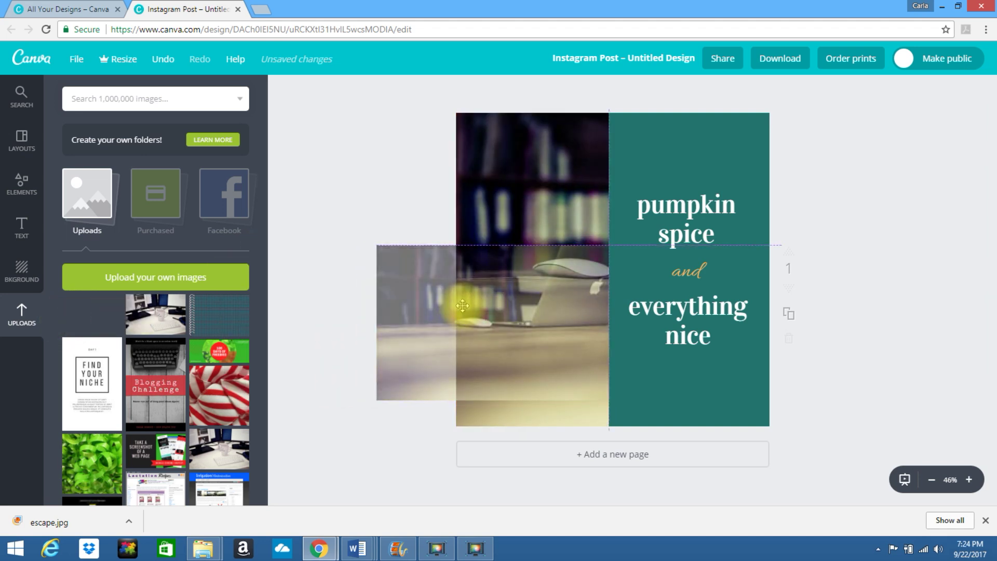
left_click_drag(462, 306, 462, 306)
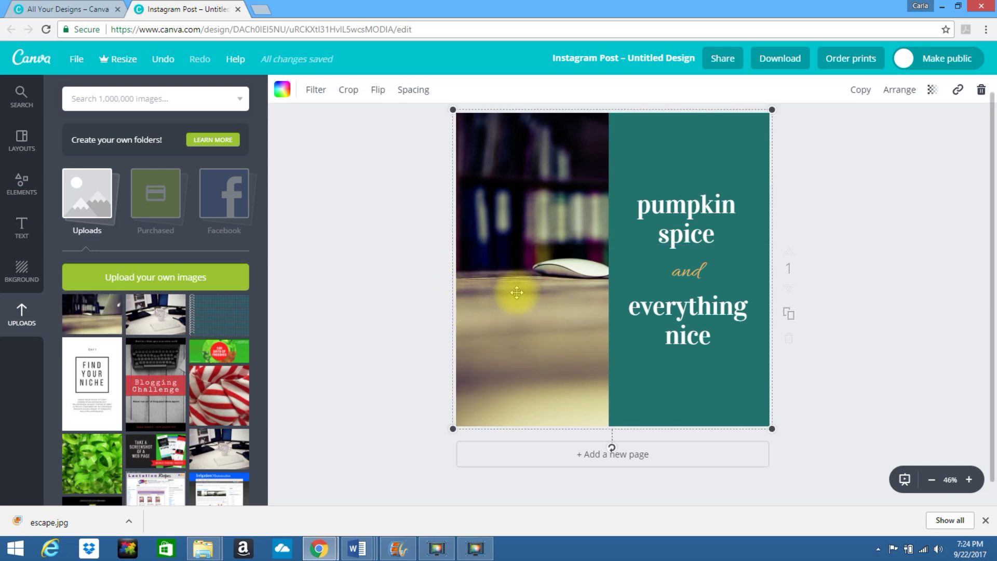
Step: Recrop the desk photo so the mouse and laptop edge show
double_click(550, 272)
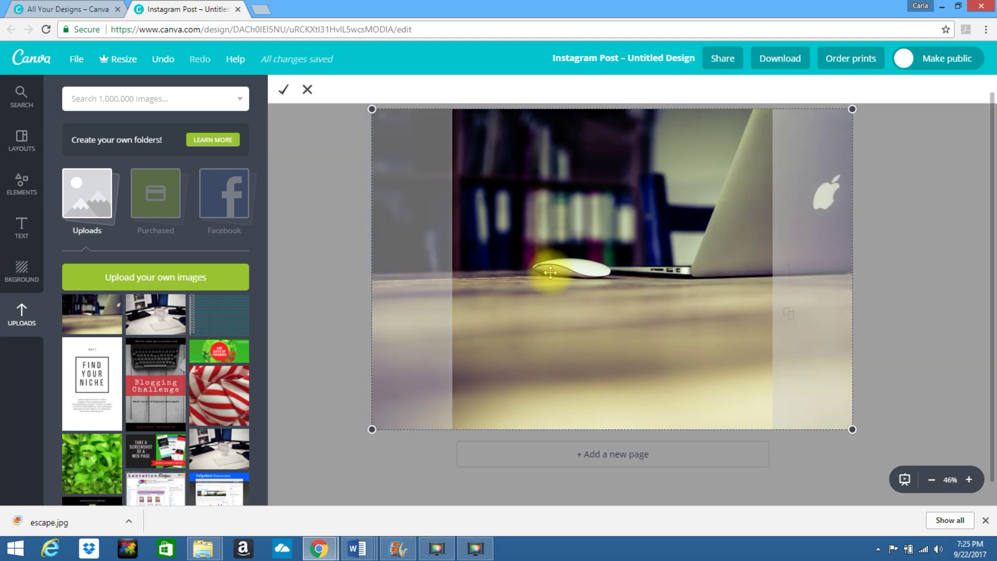
left_click_drag(551, 272, 440, 271)
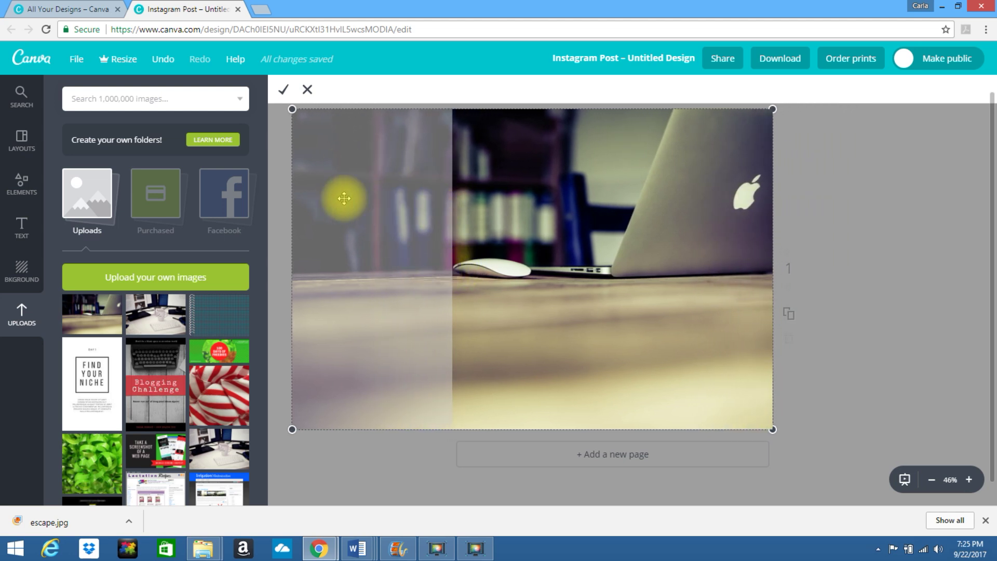
left_click(283, 91)
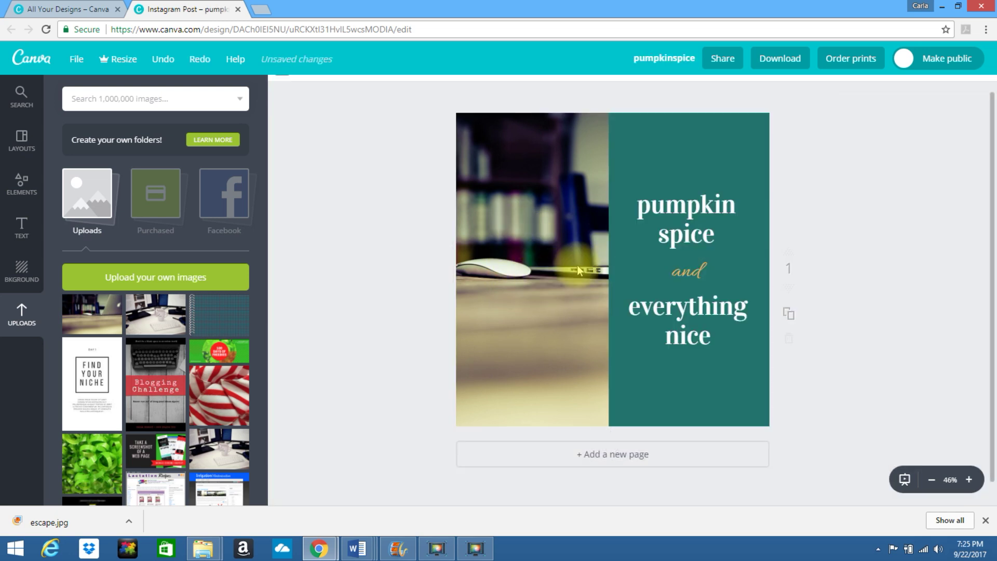
Step: Leave the post unsaved and start a Logo design with the Melting Pot Bar and Grill layout
left_click(237, 10)
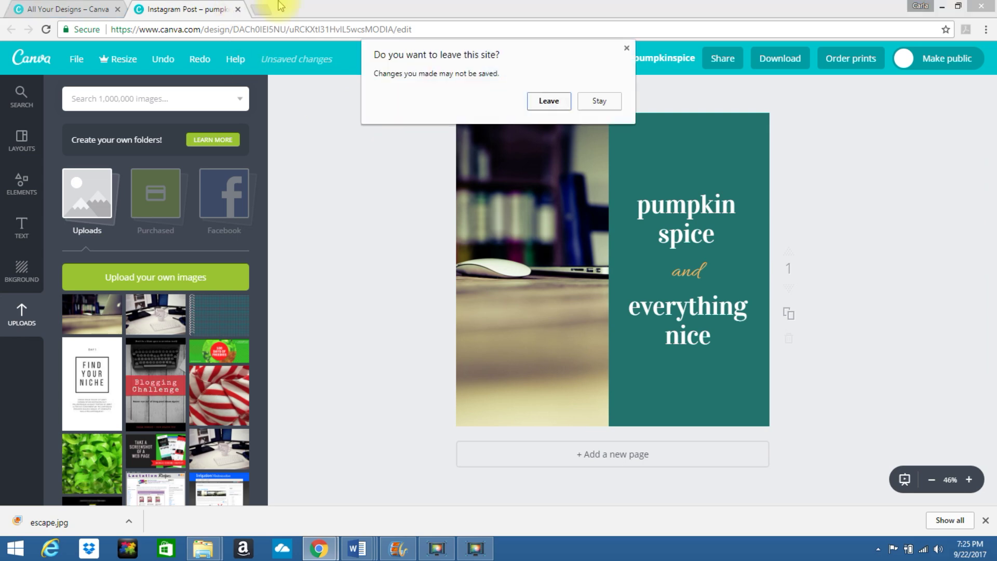
left_click(547, 101)
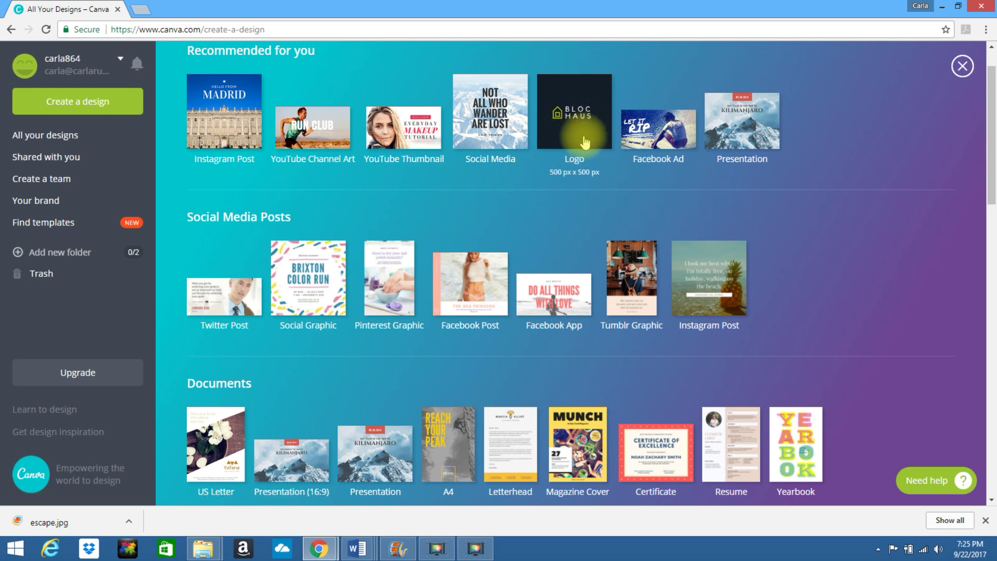
left_click(560, 134)
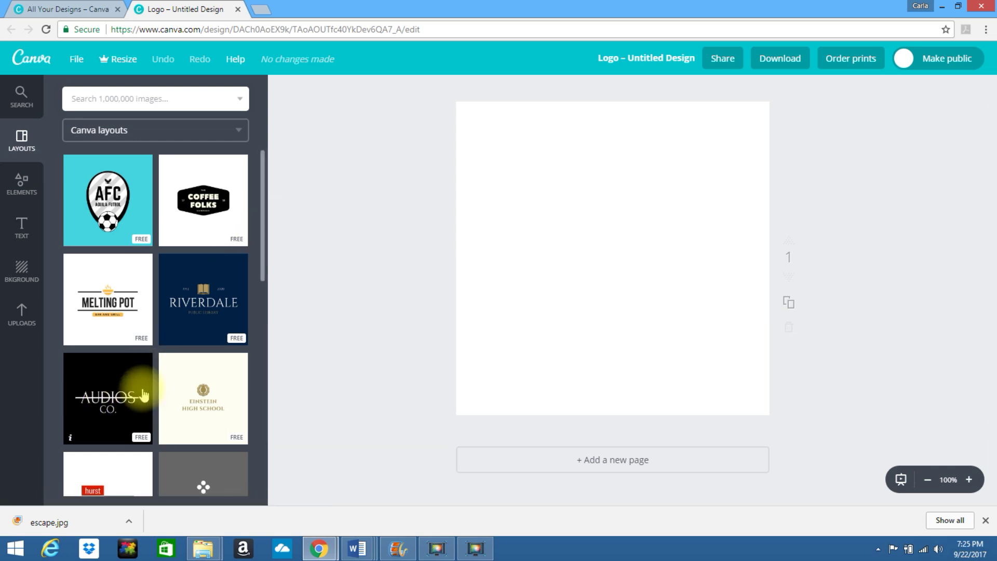
left_click(103, 328)
Step: Select every piece of the Melting Pot logo and group them together
left_click(516, 237)
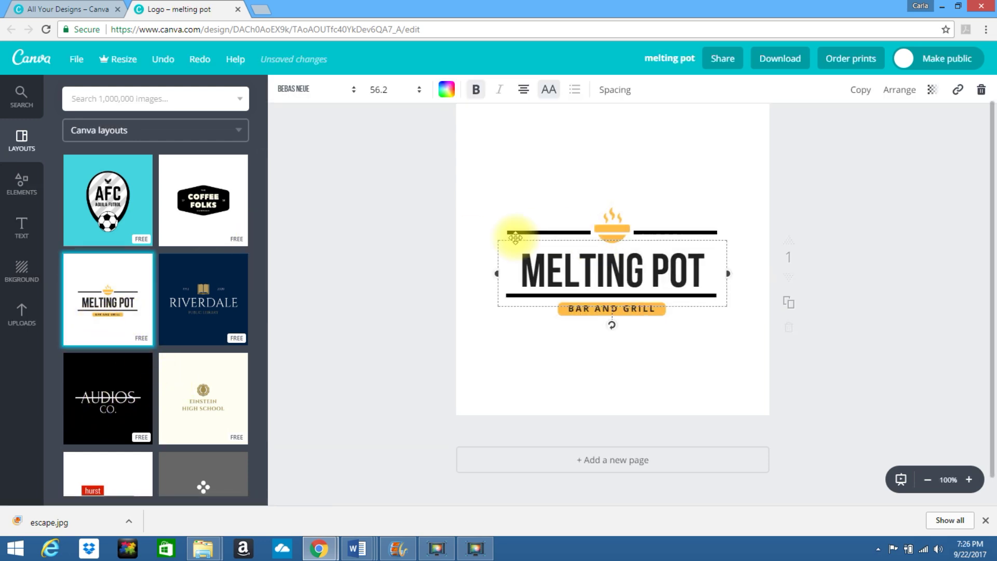
mouse_move(516, 238)
left_mouse_down()
mouse_move(504, 272)
mouse_move(540, 282)
mouse_move(541, 240)
mouse_move(522, 237)
left_mouse_up()
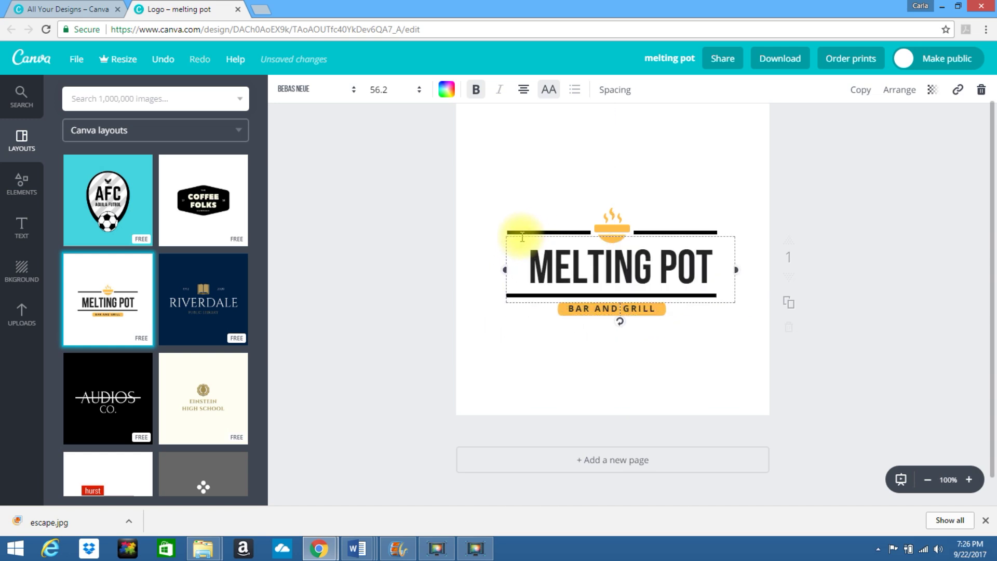
left_click(163, 59)
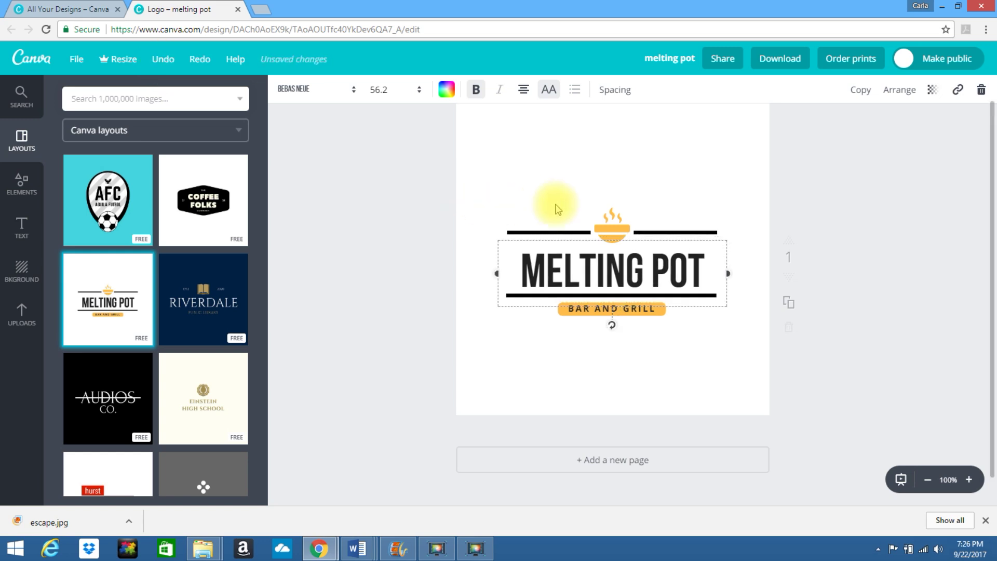
left_click(522, 200)
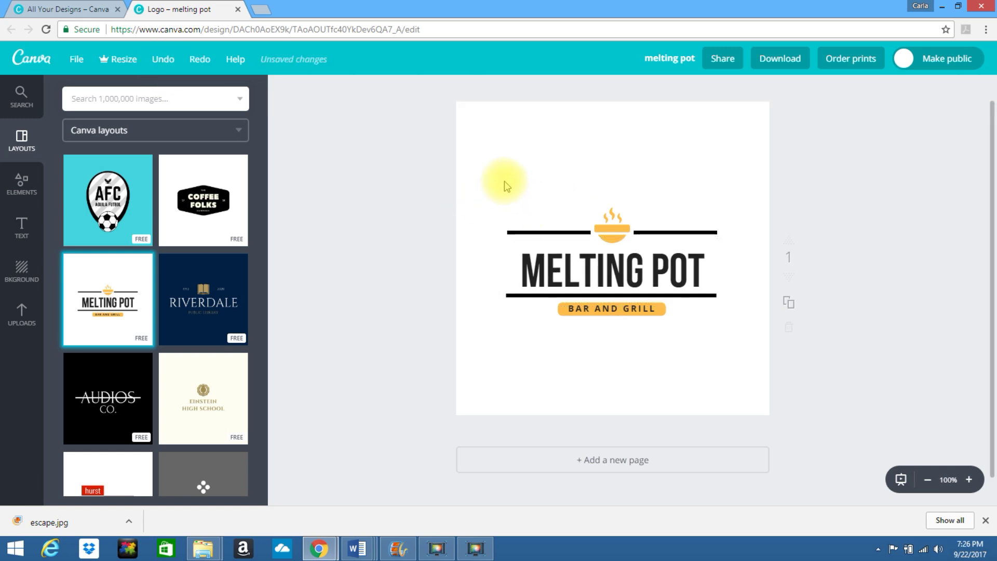
left_click_drag(504, 181, 723, 340)
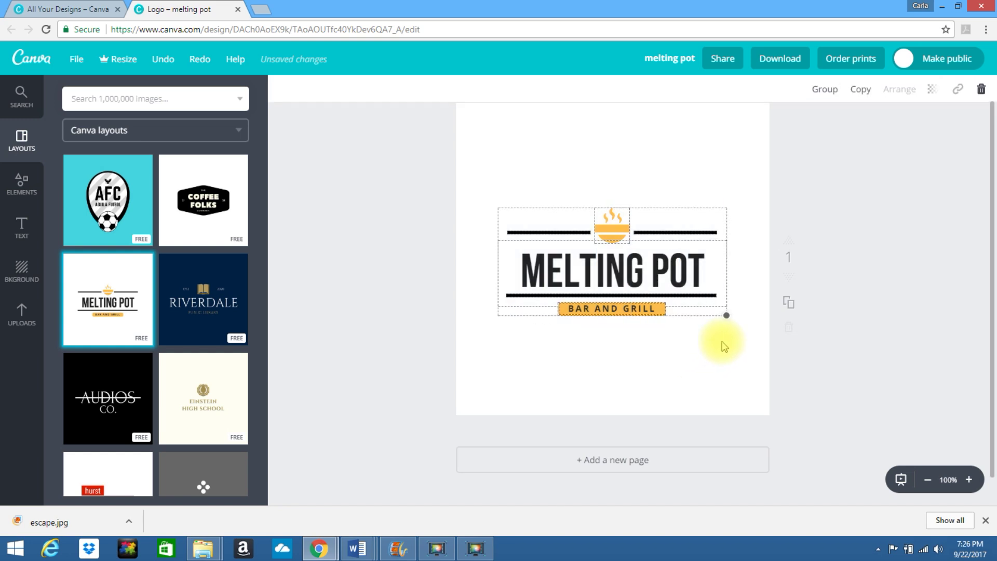
left_click(823, 93)
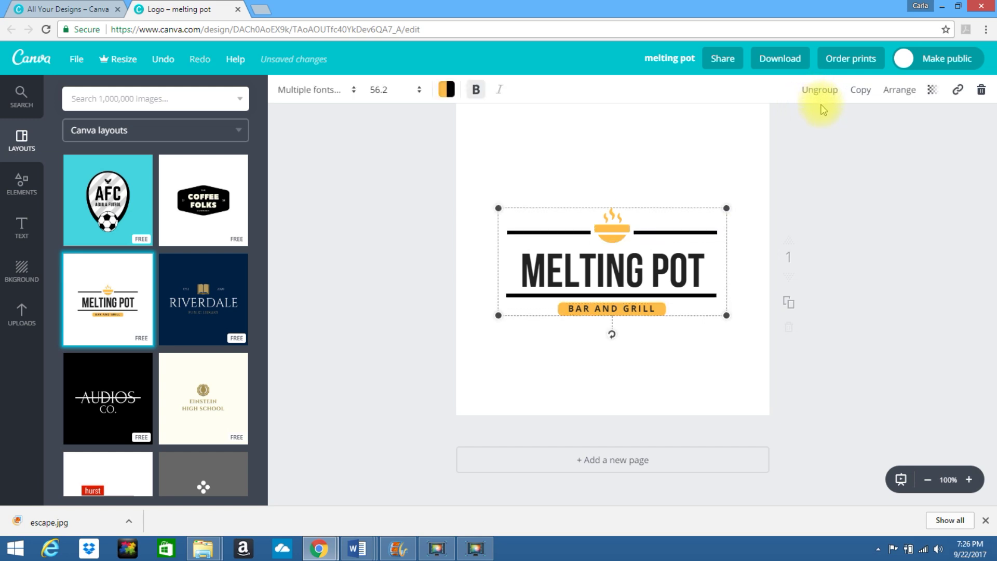
Step: Ungroup the Melting Pot logo group, then regroup its pieces into one group
double_click(621, 259)
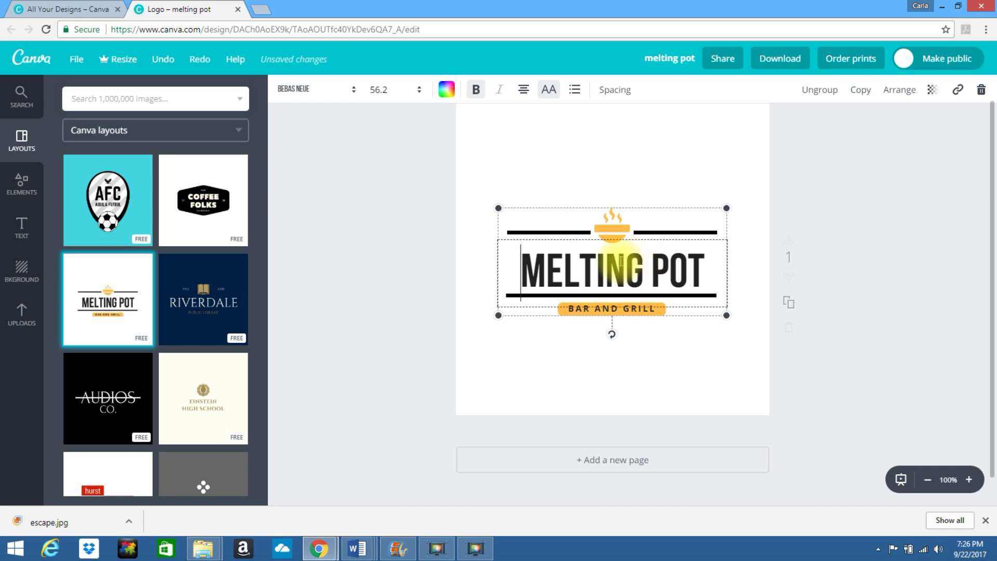
left_click(586, 215)
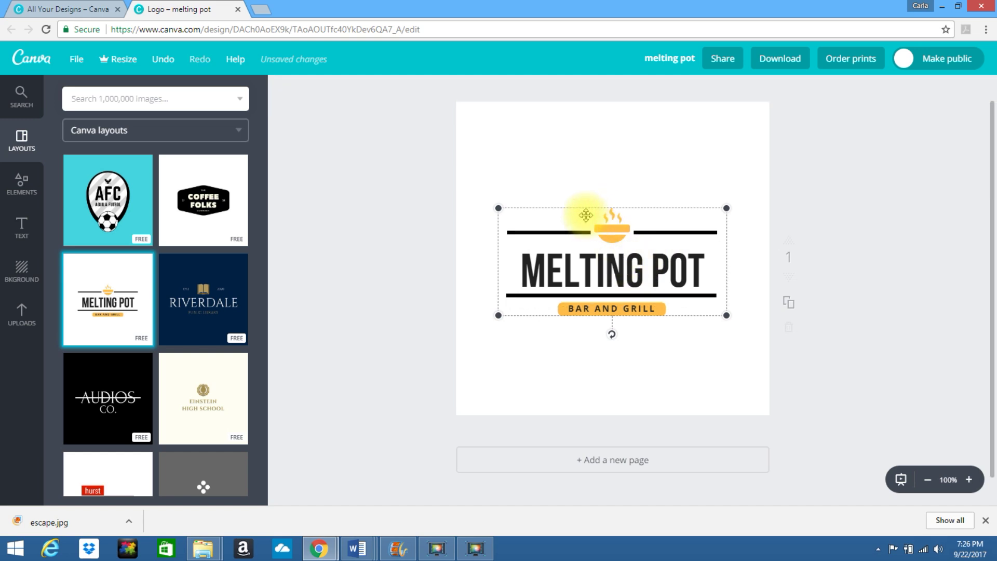
mouse_move(586, 215)
left_mouse_down()
mouse_move(585, 178)
mouse_move(614, 207)
mouse_move(601, 167)
mouse_move(605, 212)
mouse_move(574, 262)
mouse_move(584, 214)
left_mouse_up()
left_click(675, 180)
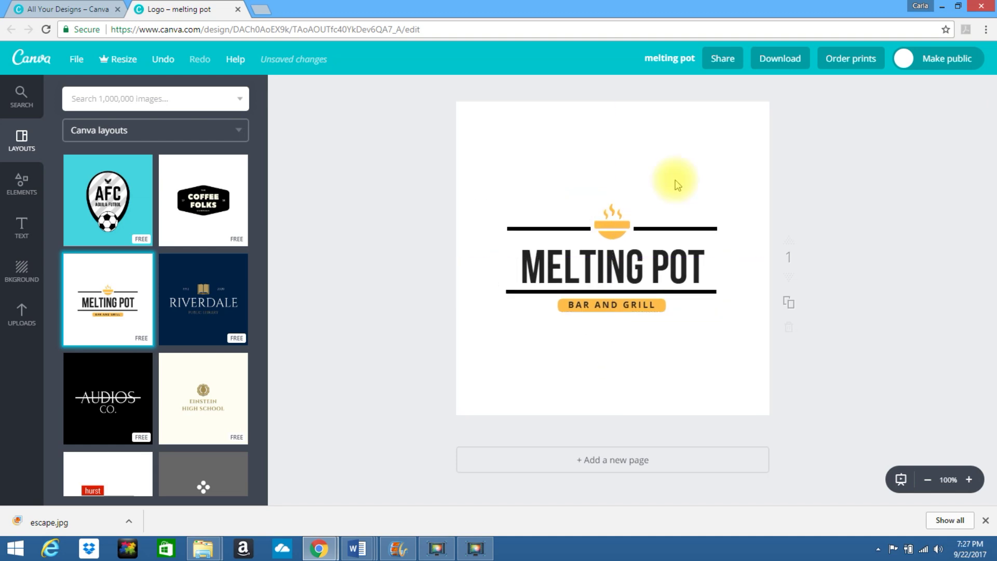
left_click(658, 251)
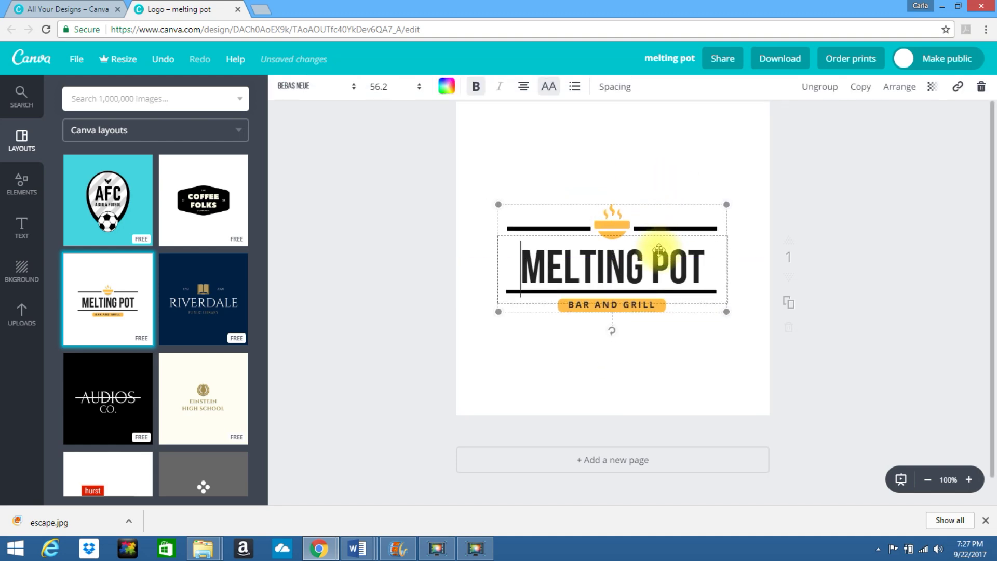
left_click(818, 90)
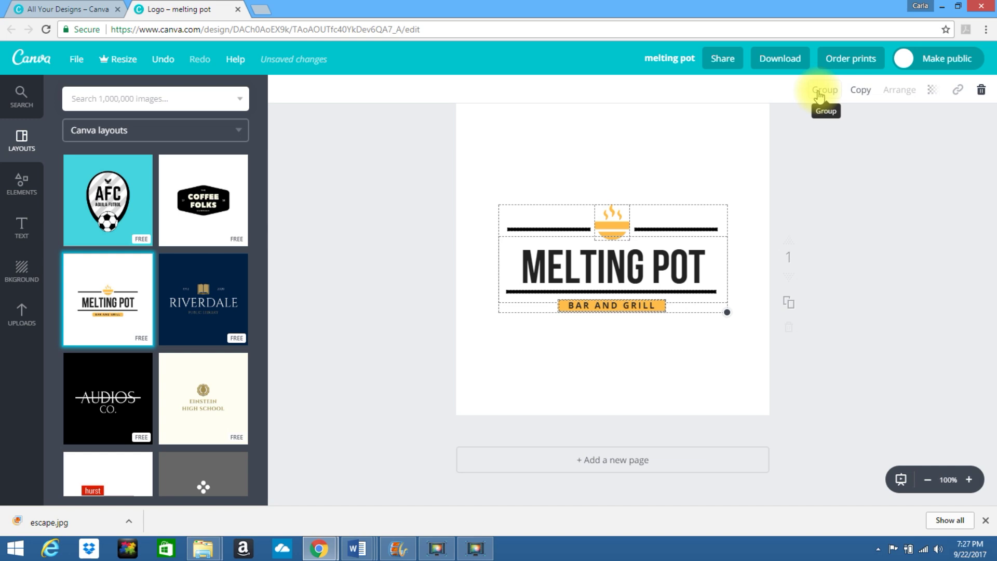
left_click(819, 95)
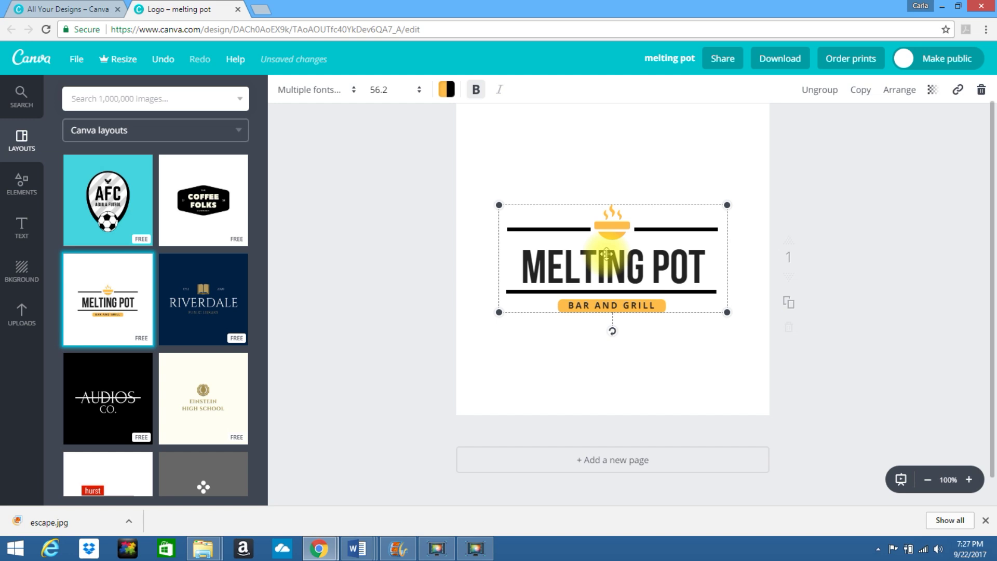
Step: Drag the Melting Pot logo group upward along the centre guide toward the page top
mouse_move(607, 254)
left_mouse_down()
mouse_move(593, 235)
mouse_move(617, 208)
mouse_move(607, 218)
mouse_move(606, 276)
mouse_move(605, 209)
mouse_move(607, 255)
left_mouse_up()
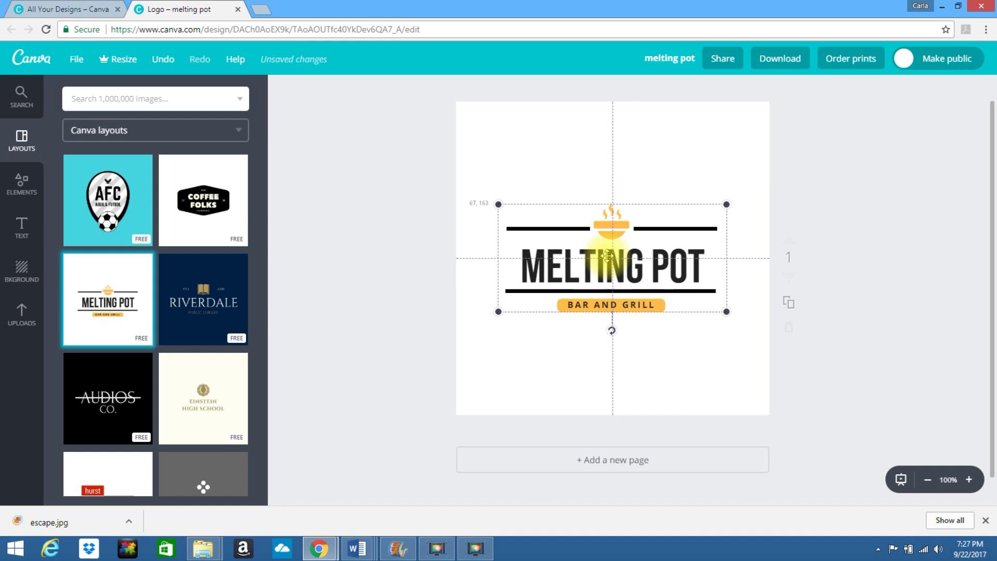
left_click_drag(607, 256, 607, 205)
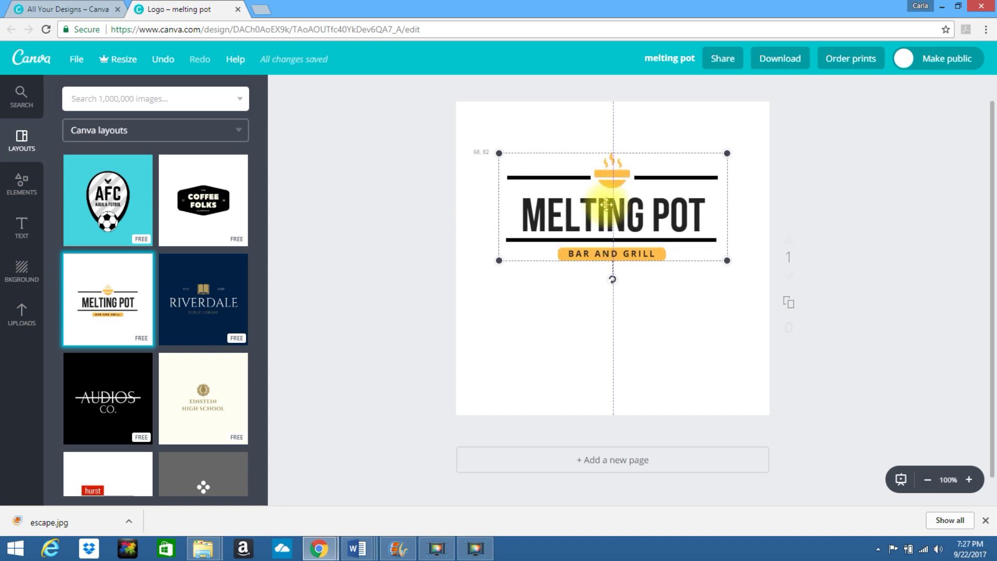
left_click(660, 329)
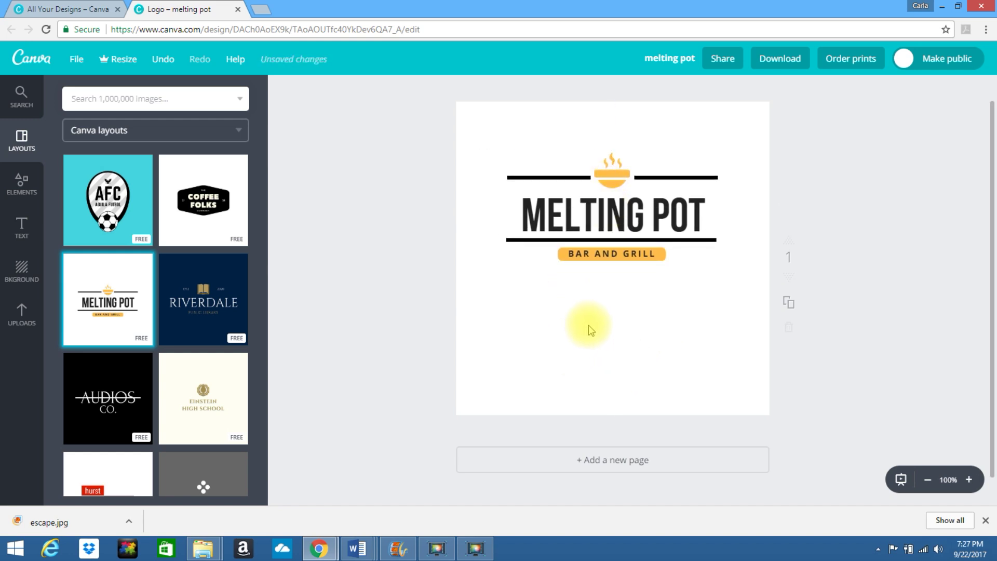
Step: Add a trial body text box below the logo, move it lower, then delete it
left_click(22, 234)
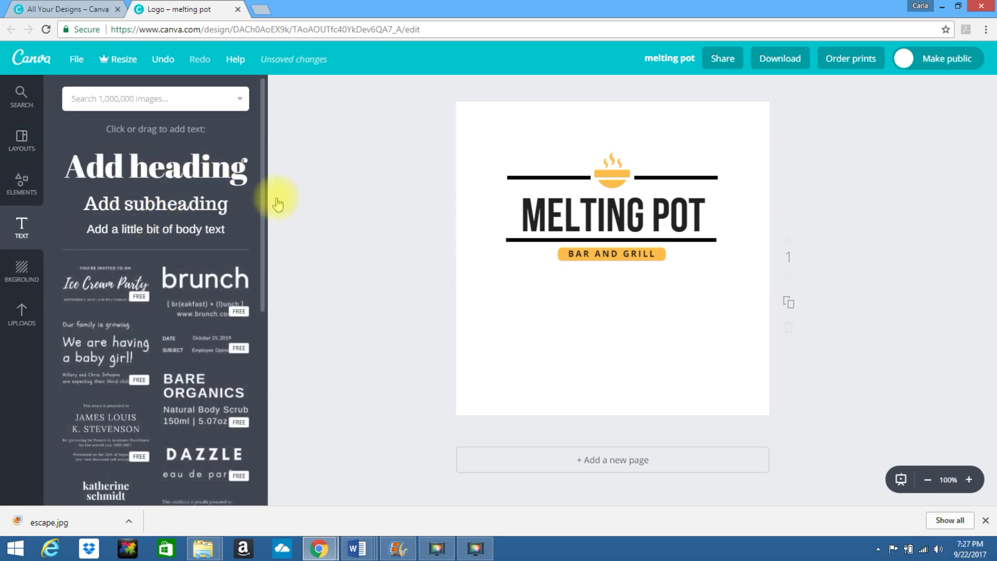
left_click(627, 326)
left_click(629, 328)
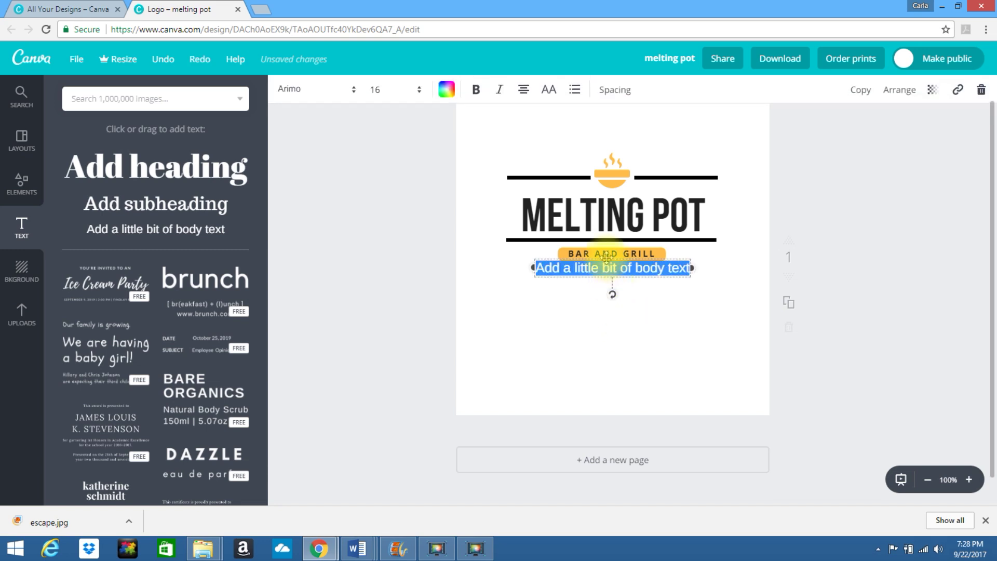
left_click_drag(607, 256, 609, 300)
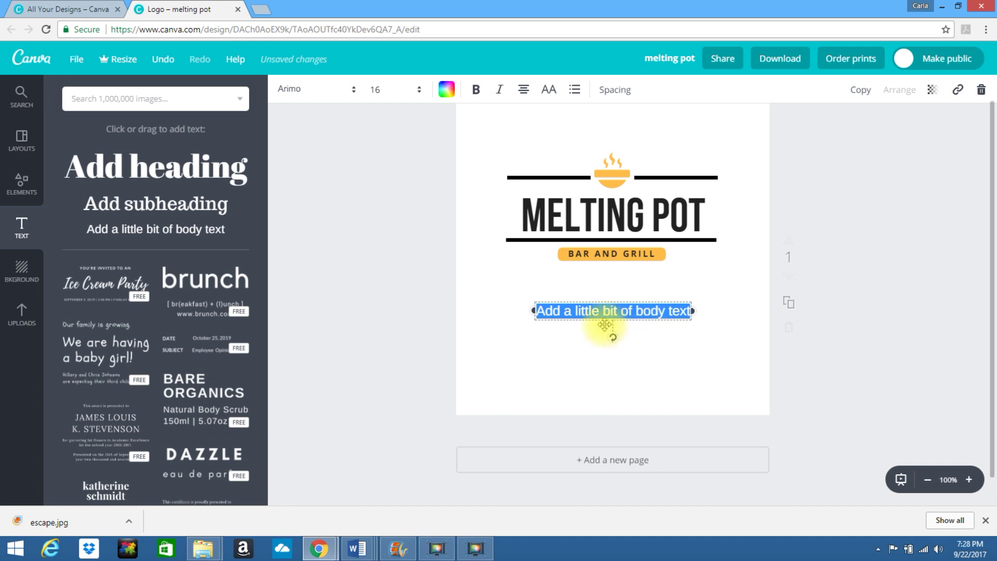
left_click(590, 294)
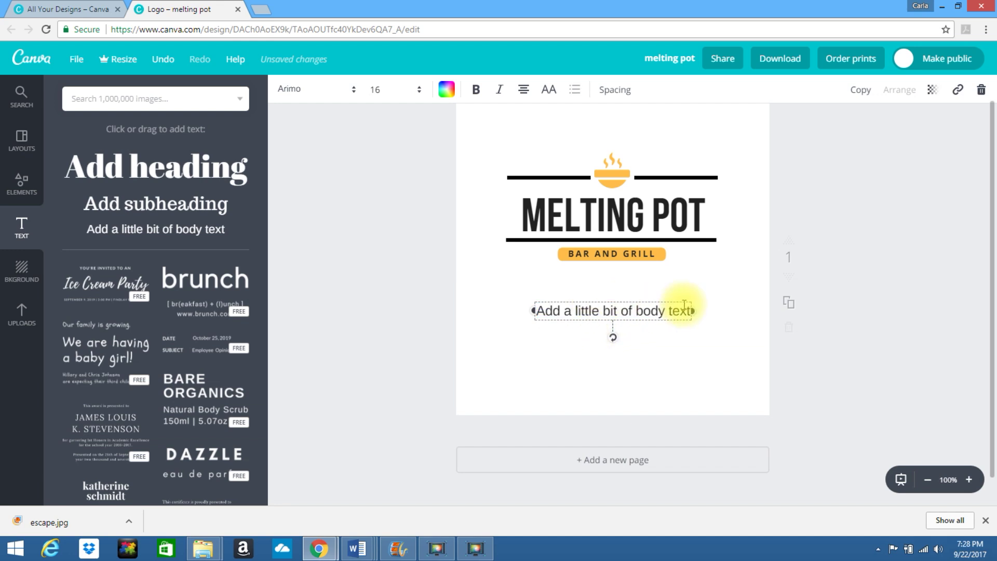
left_click(982, 89)
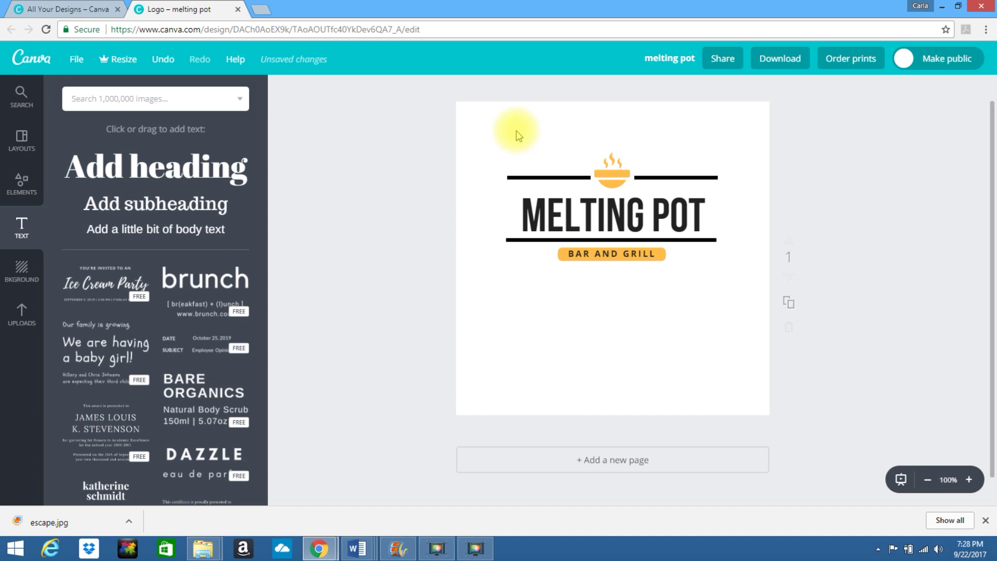
left_click(77, 61)
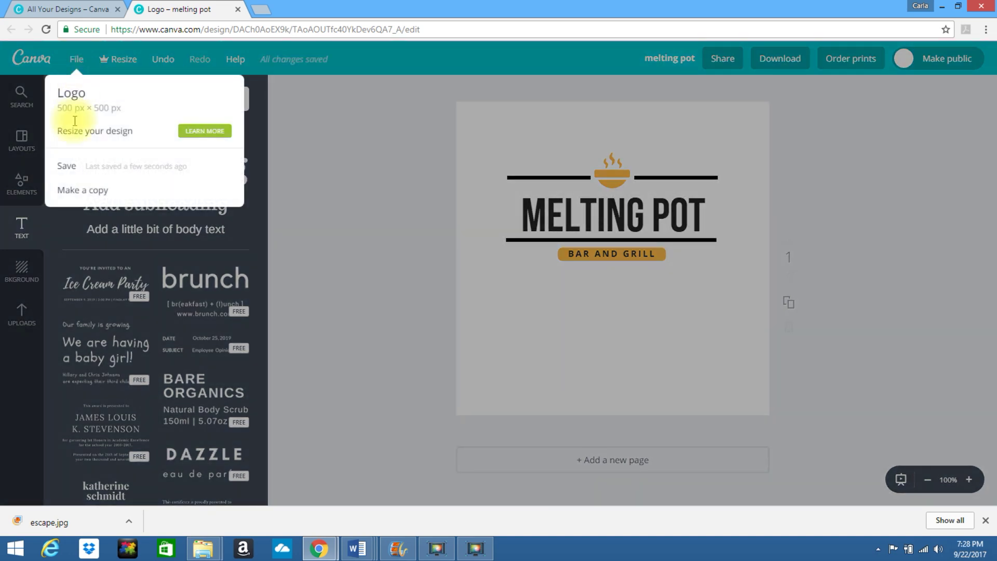
left_click(557, 345)
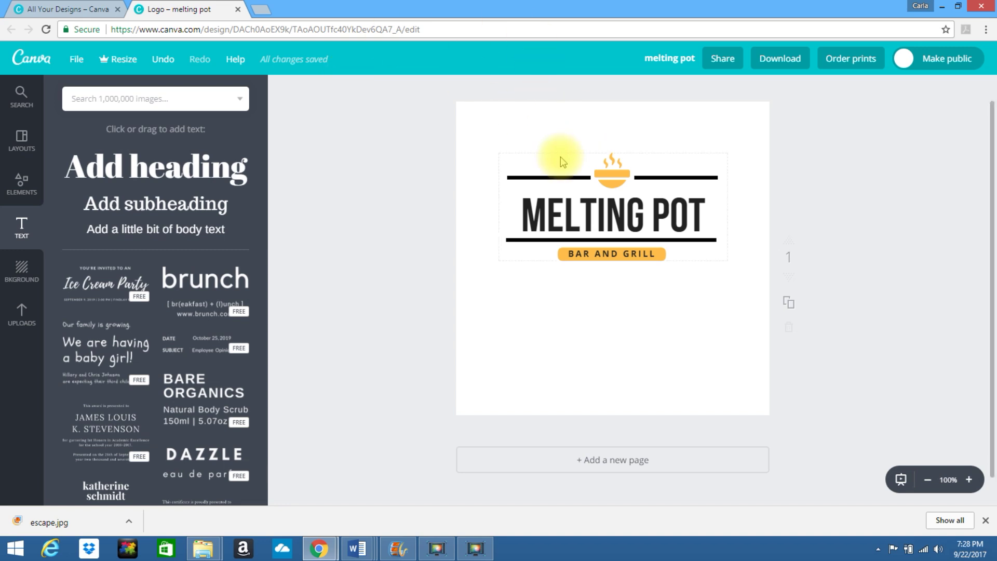
left_click(578, 187)
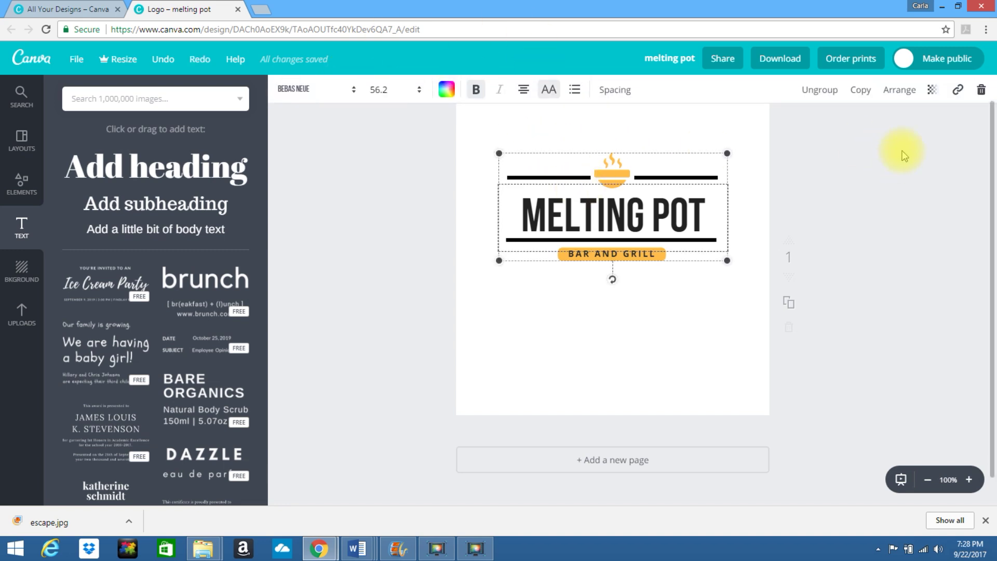
Step: Delete the whole Melting Pot logo group and try an image search for 'a'
left_click(981, 92)
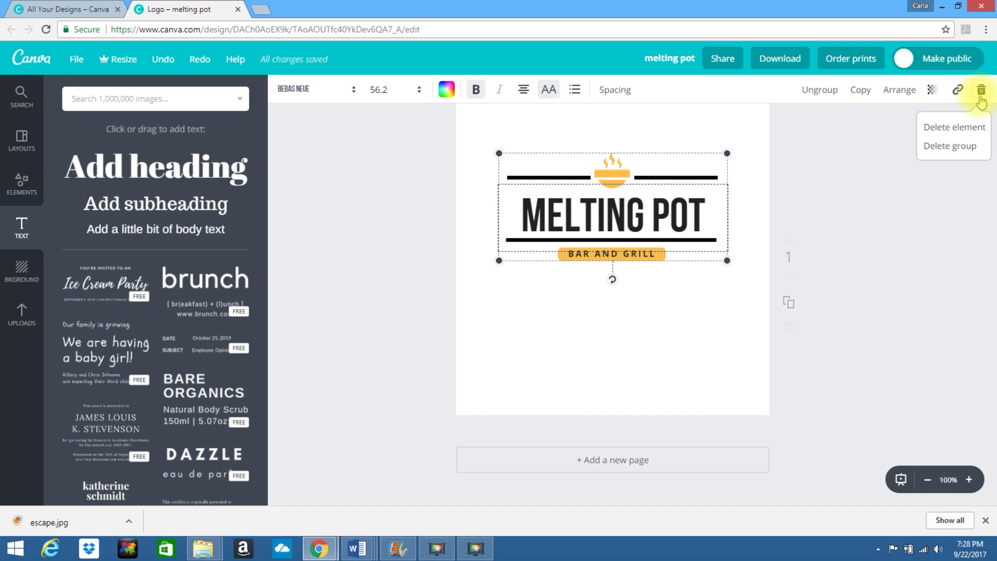
left_click(940, 151)
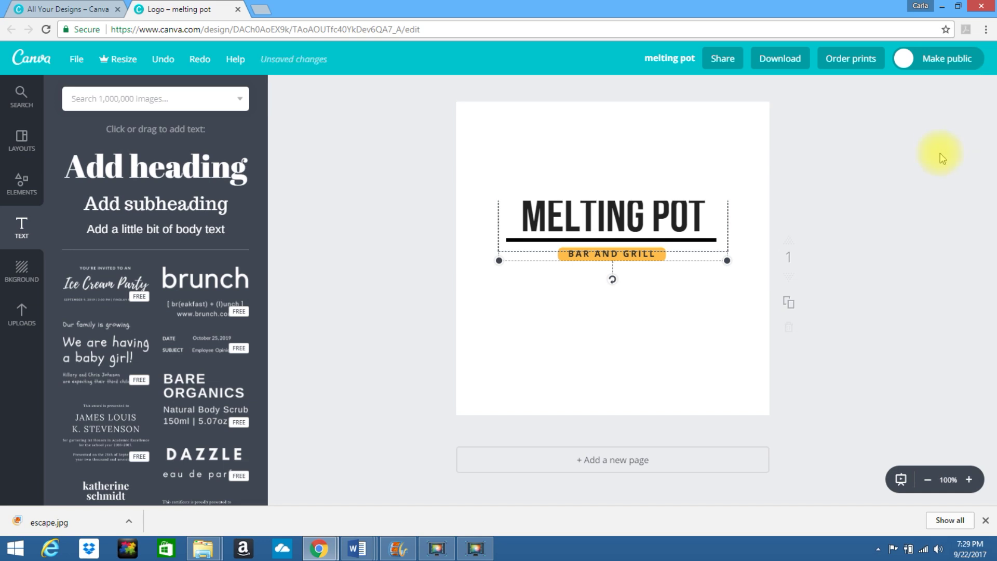
left_click(119, 96)
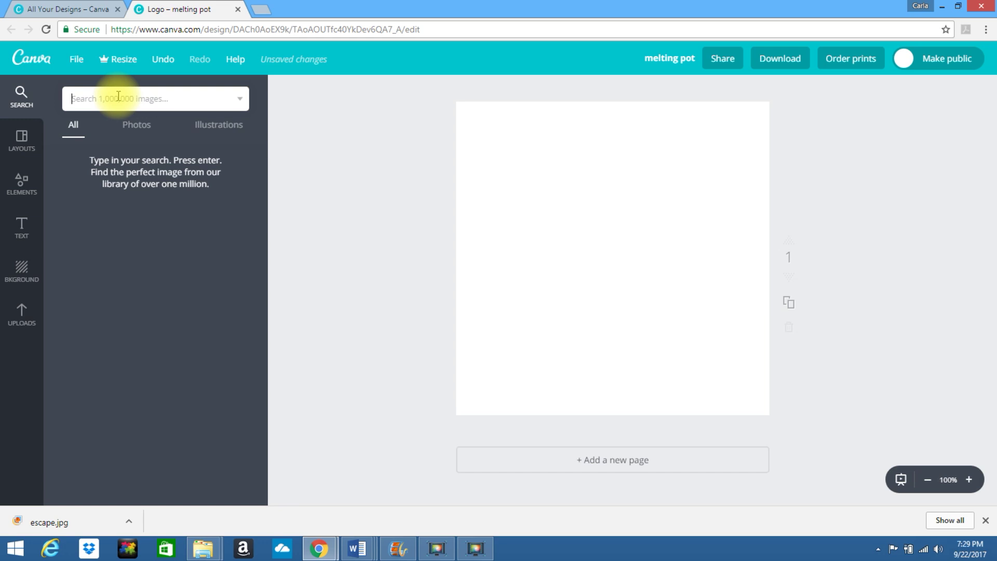
type("a")
key("Return")
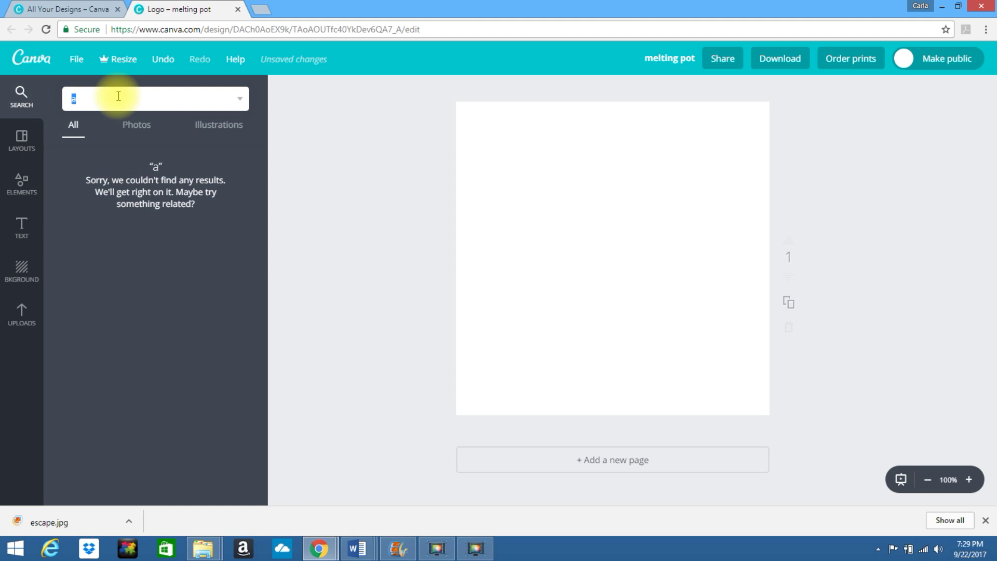
Step: Search images for 'e' and place the sky-and-grass E toward the left of the page
type("e")
key("Return")
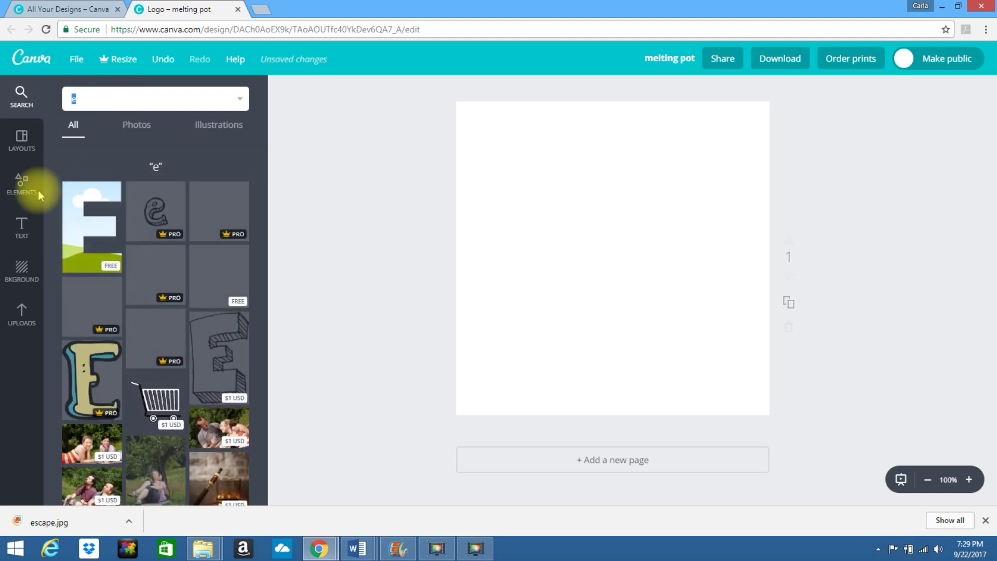
left_click(81, 232)
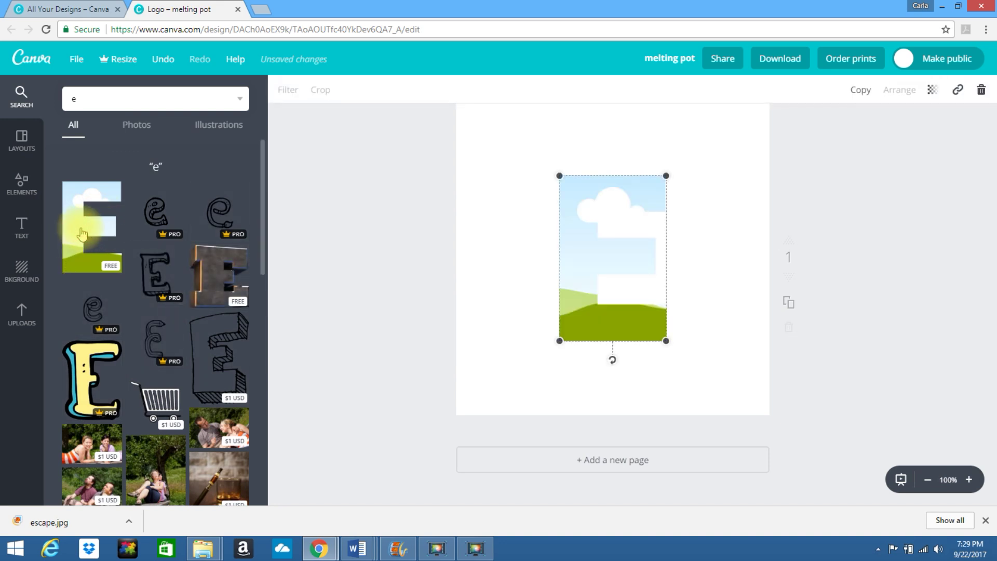
left_click_drag(572, 213, 498, 226)
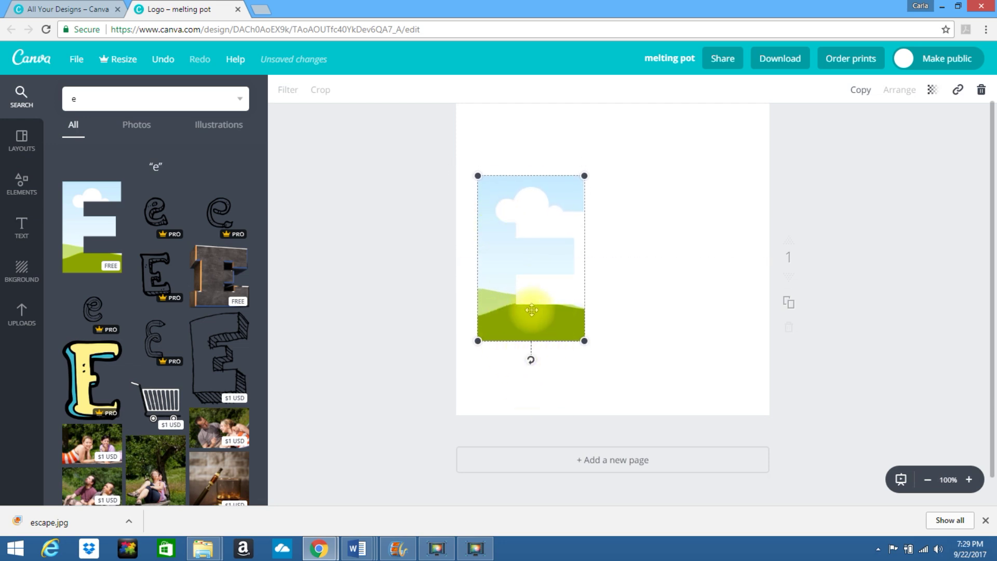
left_click(390, 169)
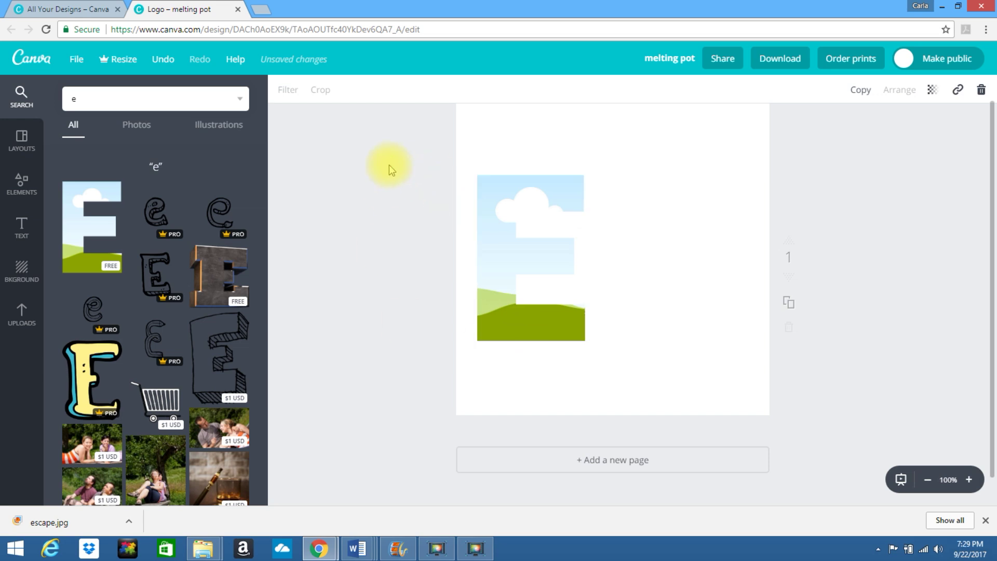
Step: Search for 'l' and place the matching L letter image right of the E
double_click(94, 99)
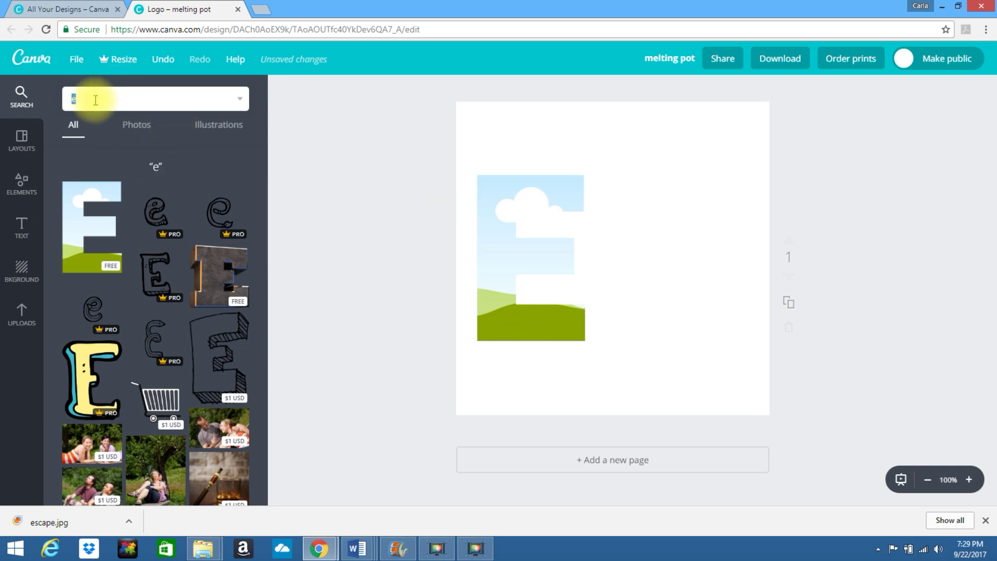
type("l")
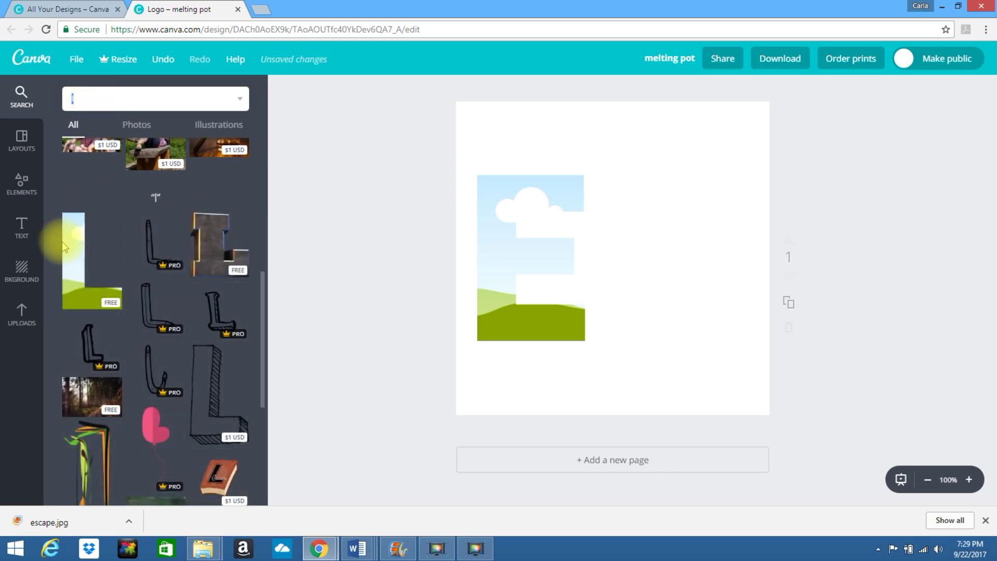
left_click(72, 252)
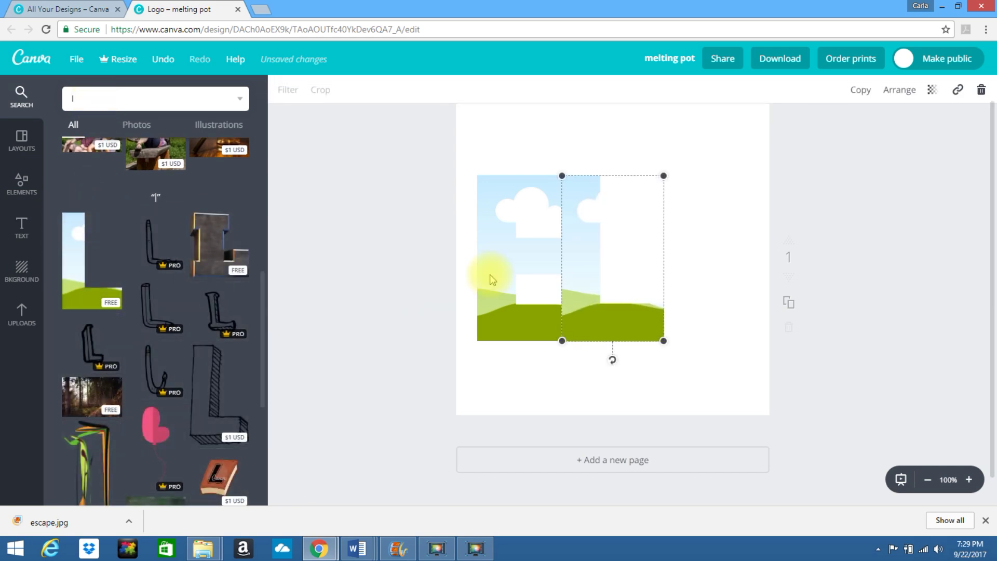
left_click_drag(605, 289, 652, 285)
left_click(502, 134)
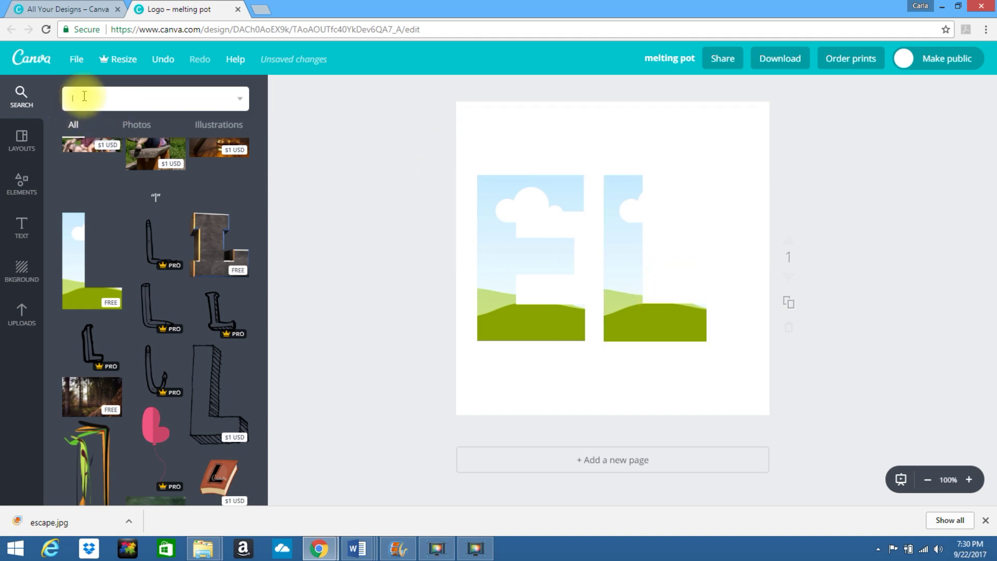
Step: Search for 'i' and place the tall I image right of the L, aligned with E and L
left_click(85, 96)
key("BackSpace")
type("i")
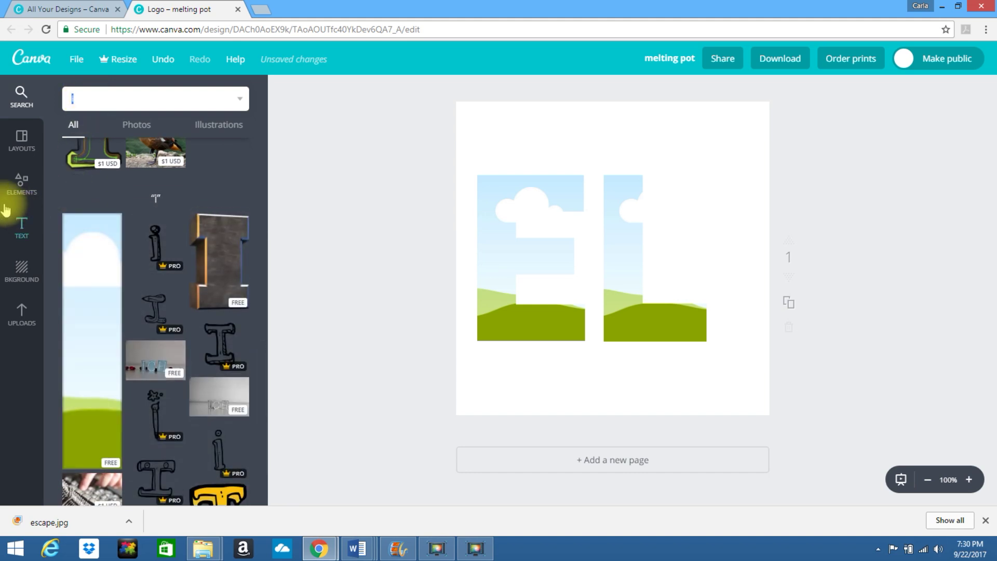
left_click(82, 288)
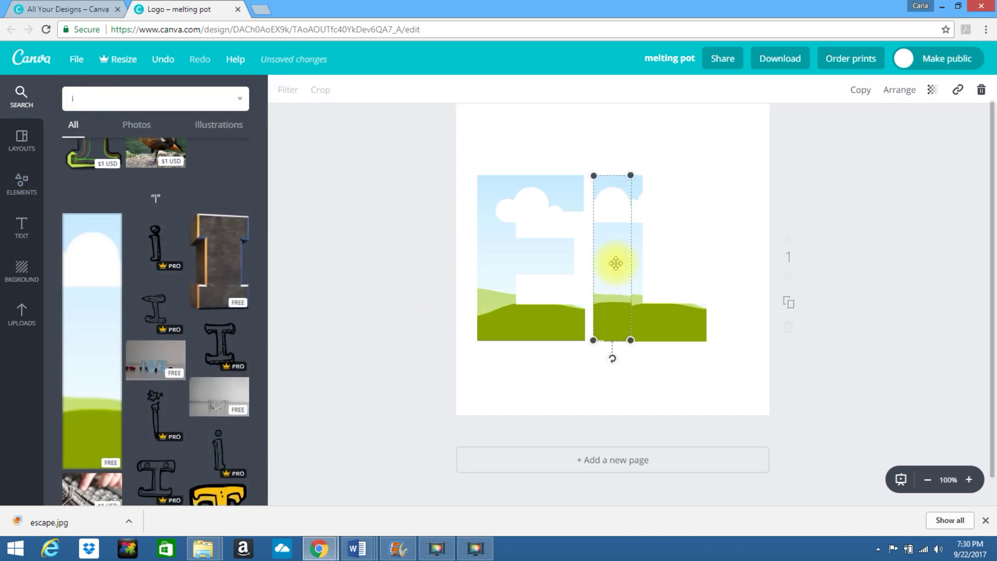
left_click_drag(616, 263, 738, 266)
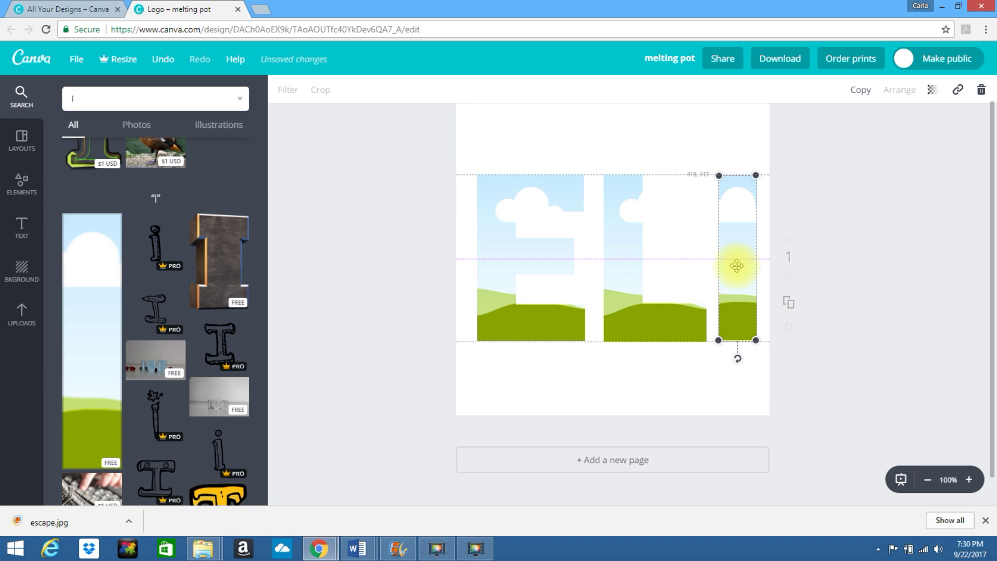
left_click_drag(737, 265, 736, 265)
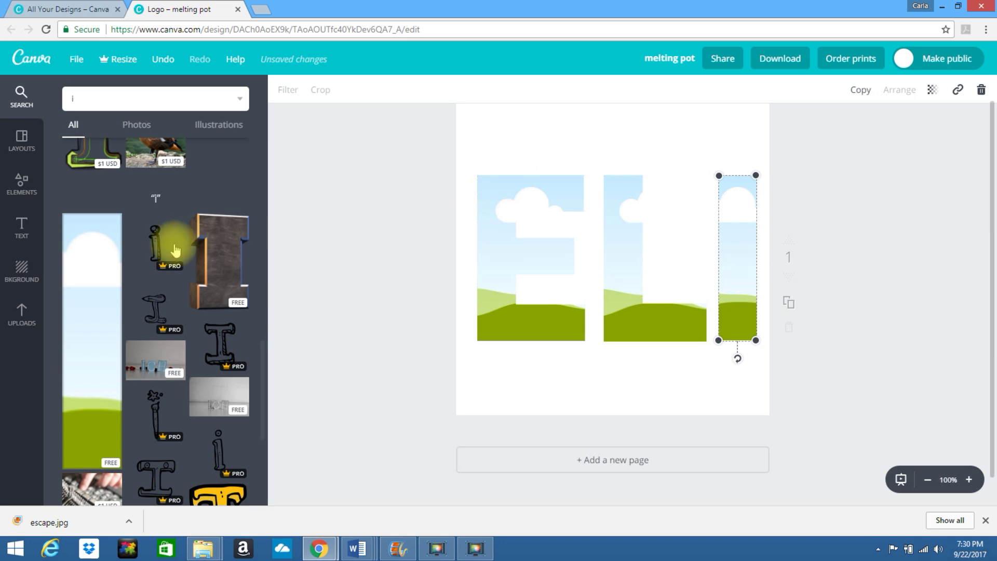
left_click(20, 316)
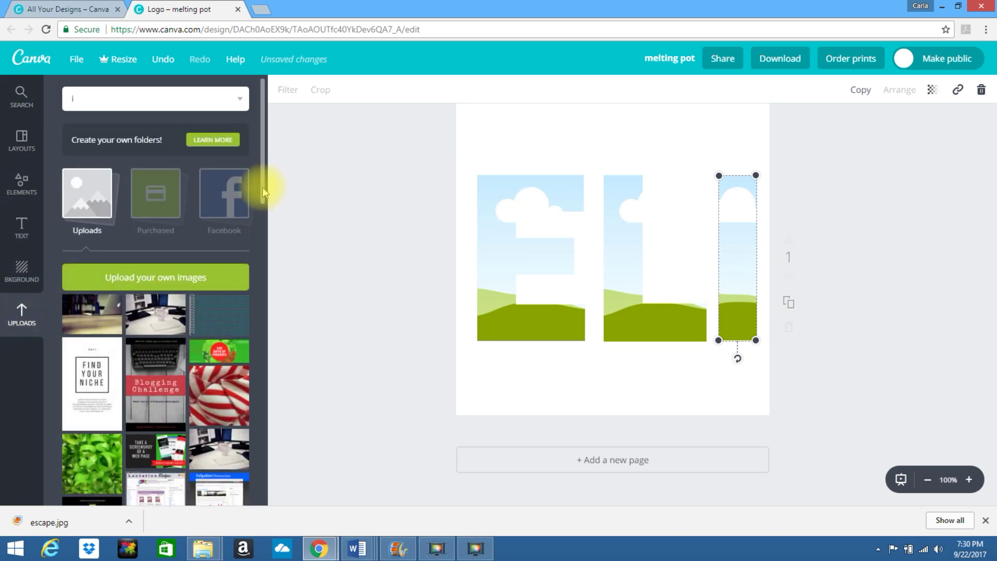
Step: Drag the striped upload into the E and I frames and the green ribbon photo into L
left_click_drag(203, 403, 503, 284)
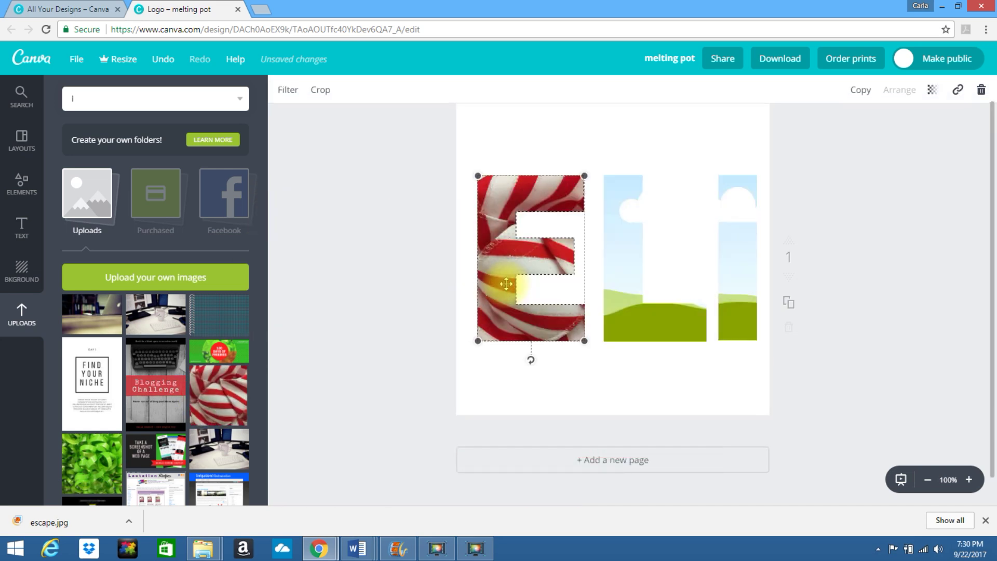
left_click(94, 457)
left_click_drag(214, 444, 632, 333)
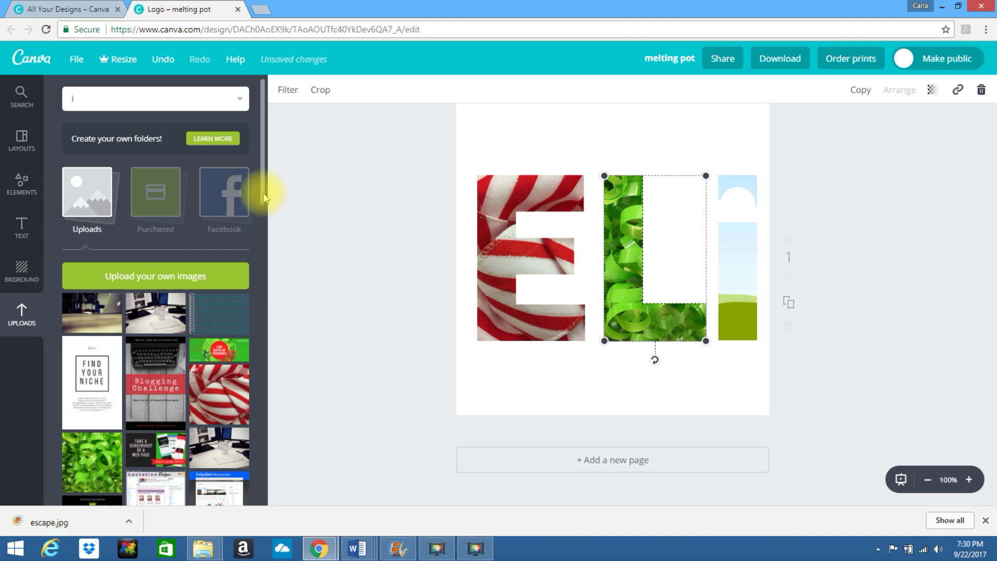
left_click_drag(205, 393, 715, 281)
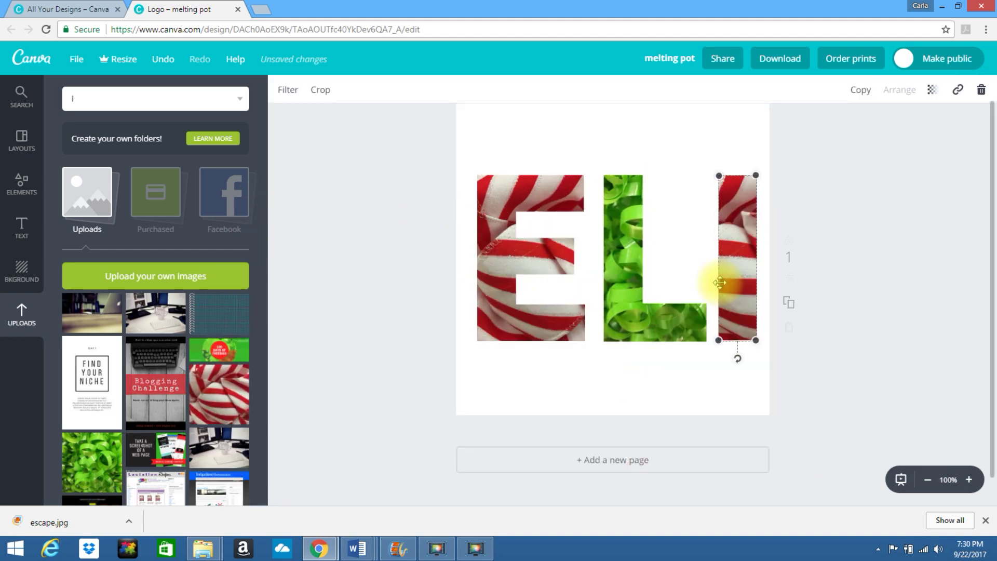
left_click(556, 140)
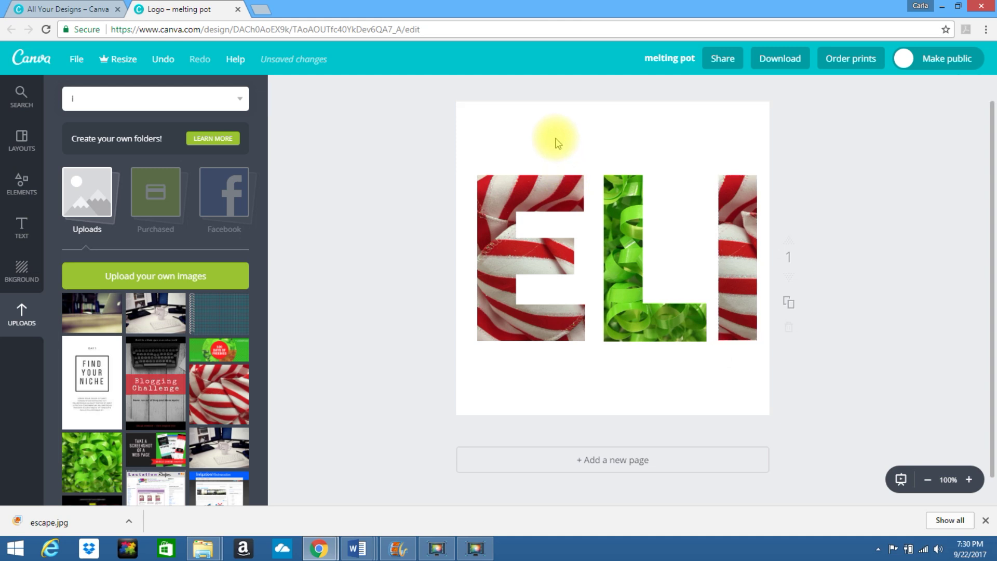